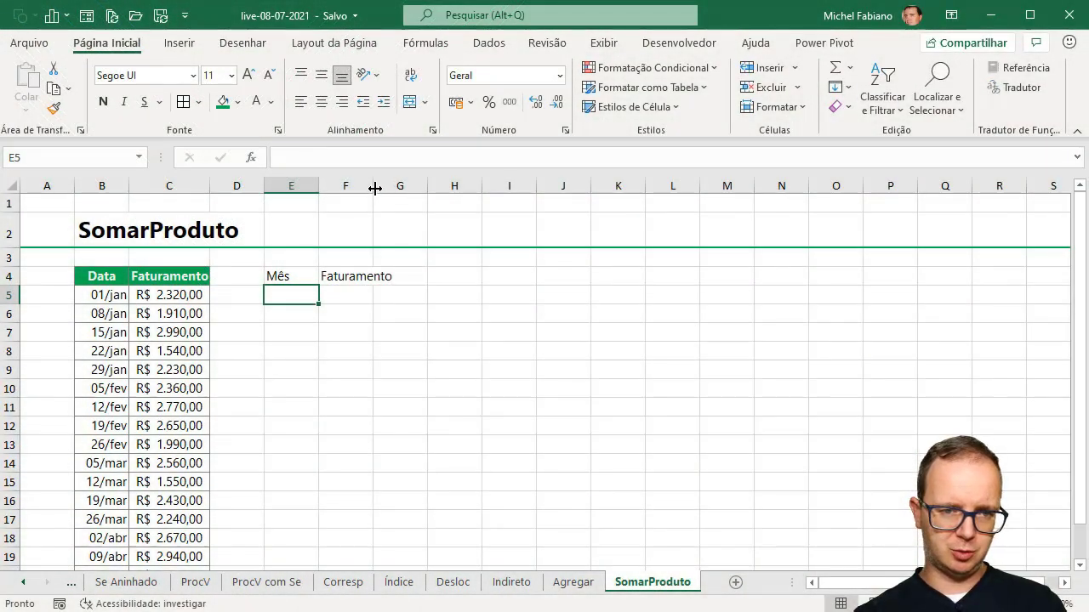
Step: Autofit column F to the Faturamento heading and bring up the Exibir view settings
double_click(373, 187)
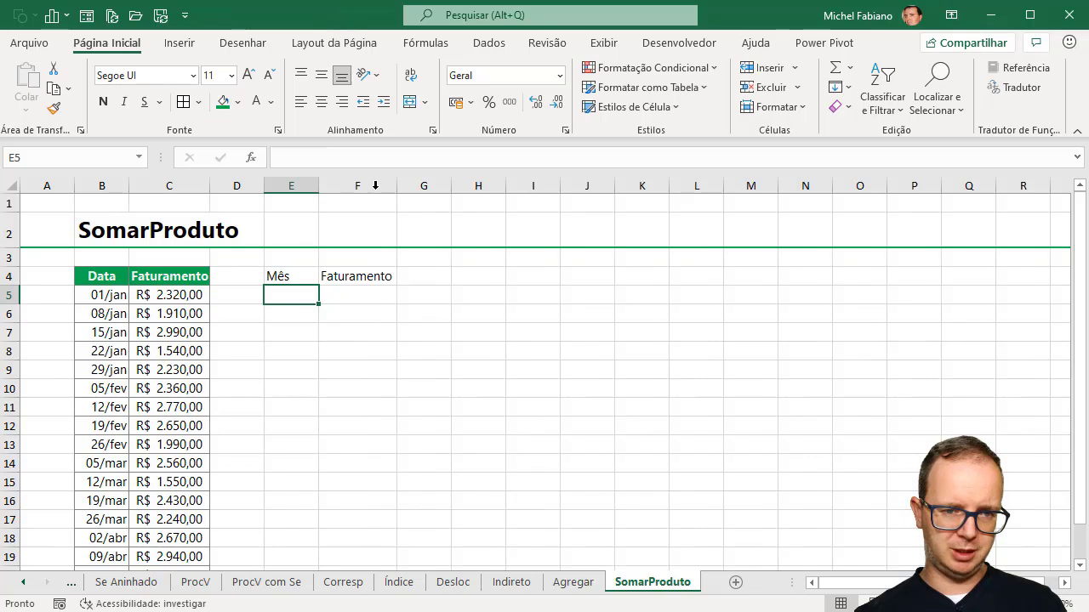
click(606, 44)
Step: Turn off the sheet gridlines and shrink rows 3 and 1 into thin spacer rows
click(511, 105)
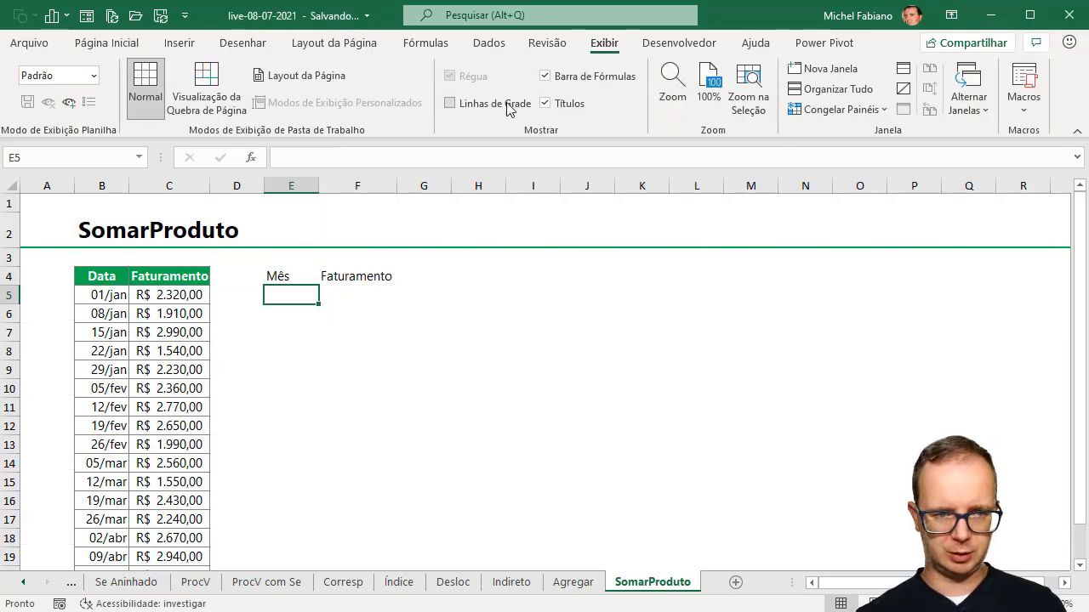
drag(14, 267, 16, 260)
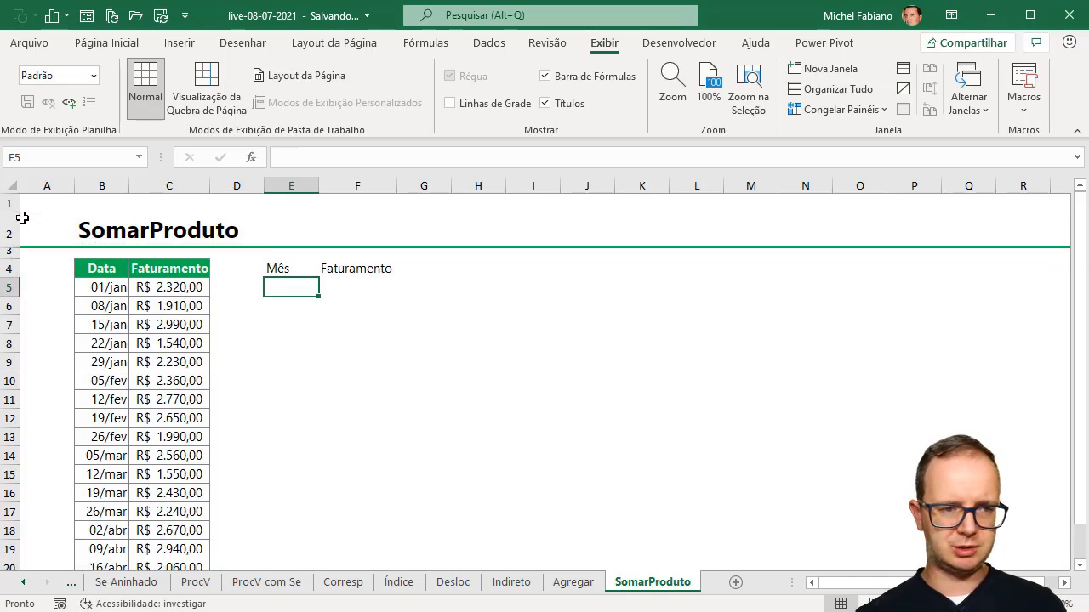
drag(14, 213, 15, 205)
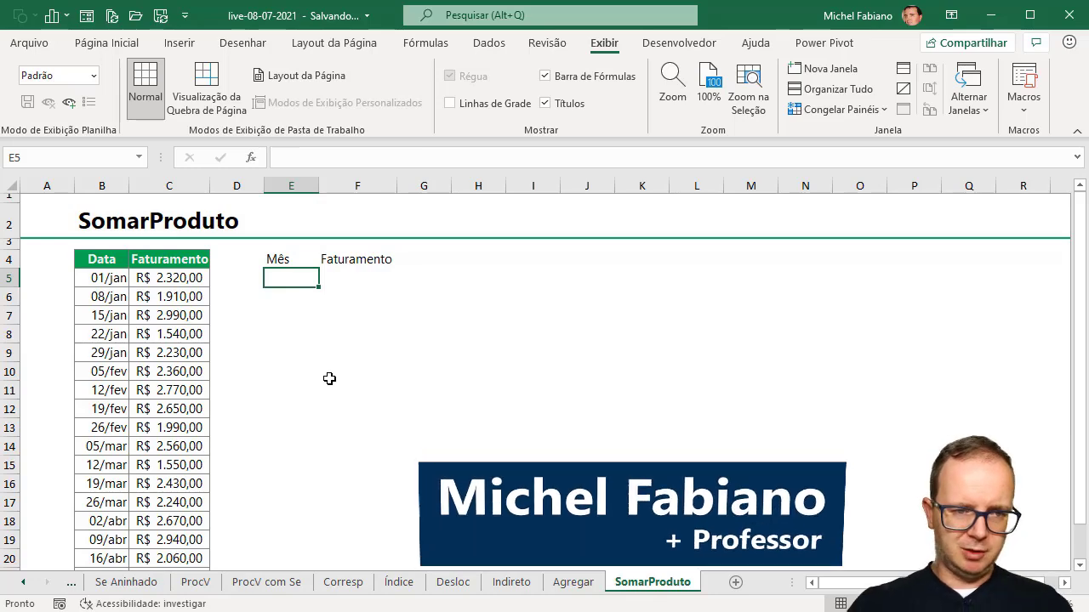
Step: Enter the month names JAN, FEV, MAR and ABR down E5:E8
text(JAN)
key(Return)
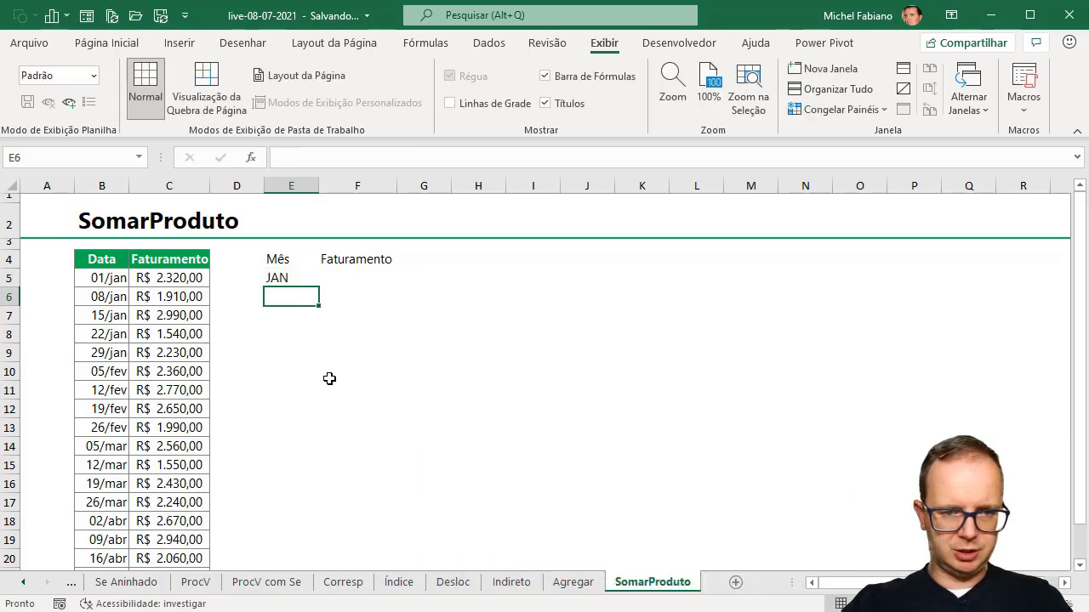
text(FEV)
key(Return)
text(MAR)
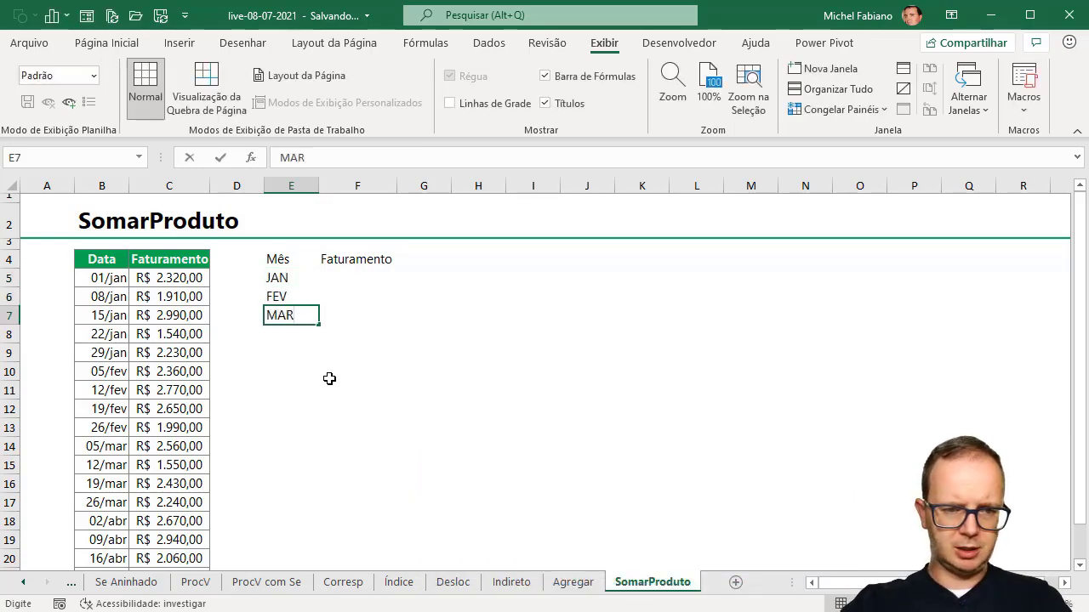
key(Return)
text(ABR)
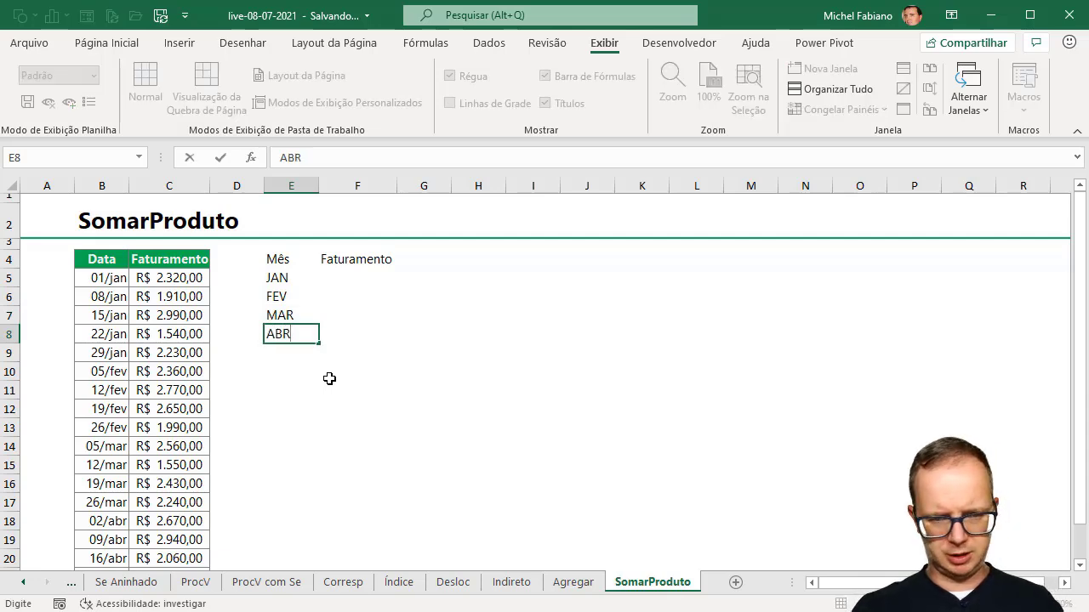
key(Tab)
Step: Review the full date in B5 and each month entry in E5:E8, then select H5
key(Up)
key(Up)
key(Up)
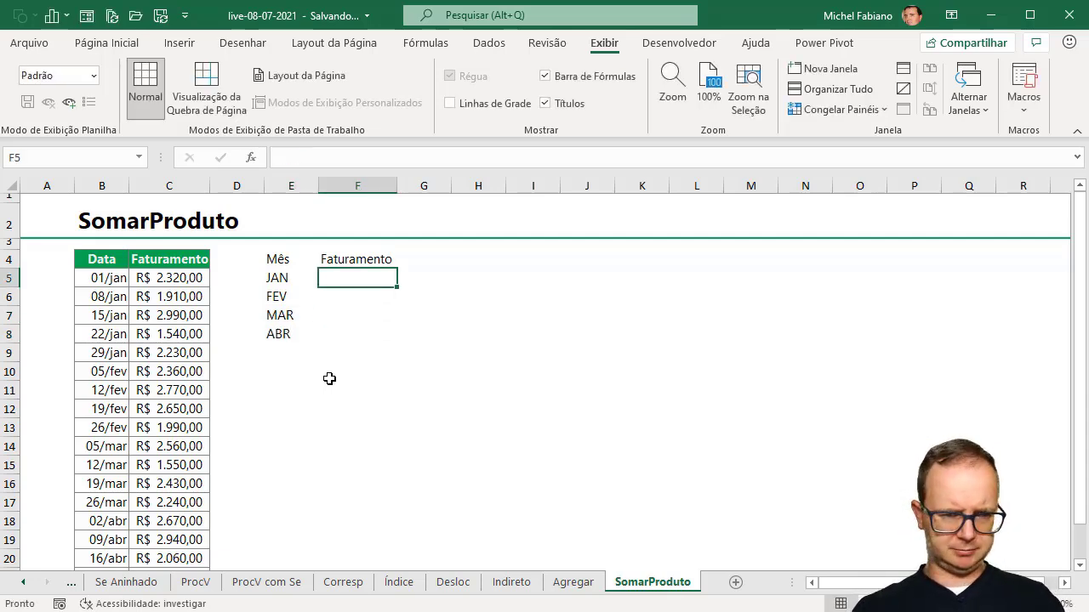
click(107, 273)
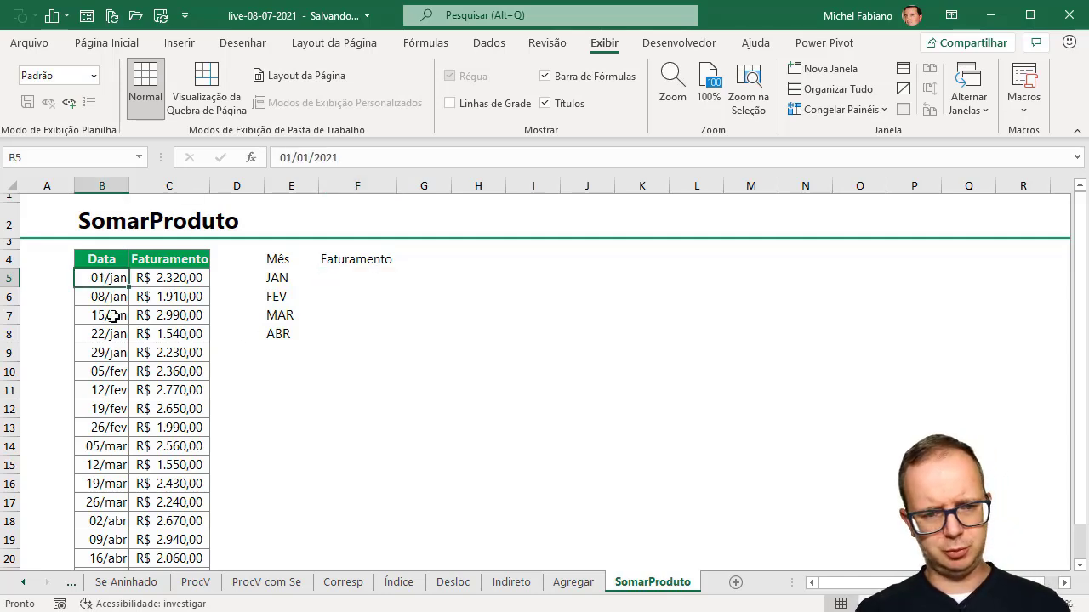
click(289, 279)
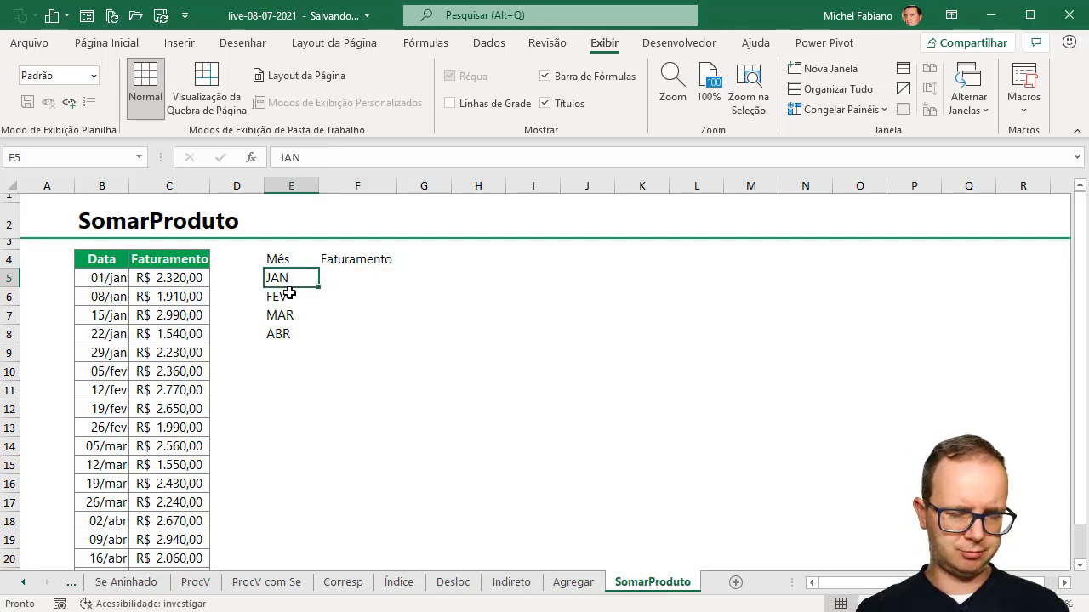
click(289, 299)
click(290, 319)
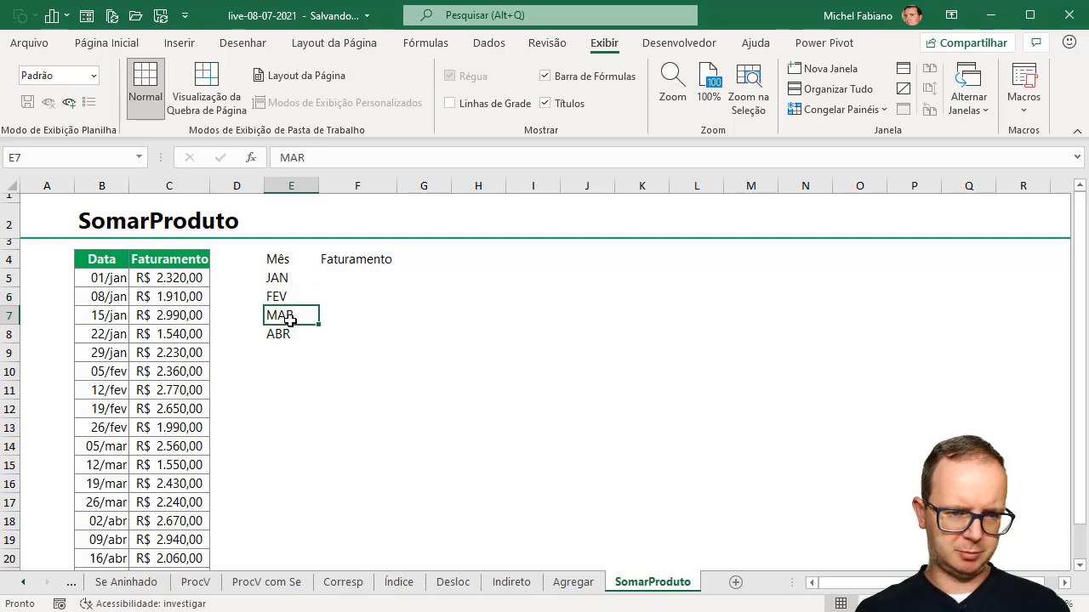
click(289, 333)
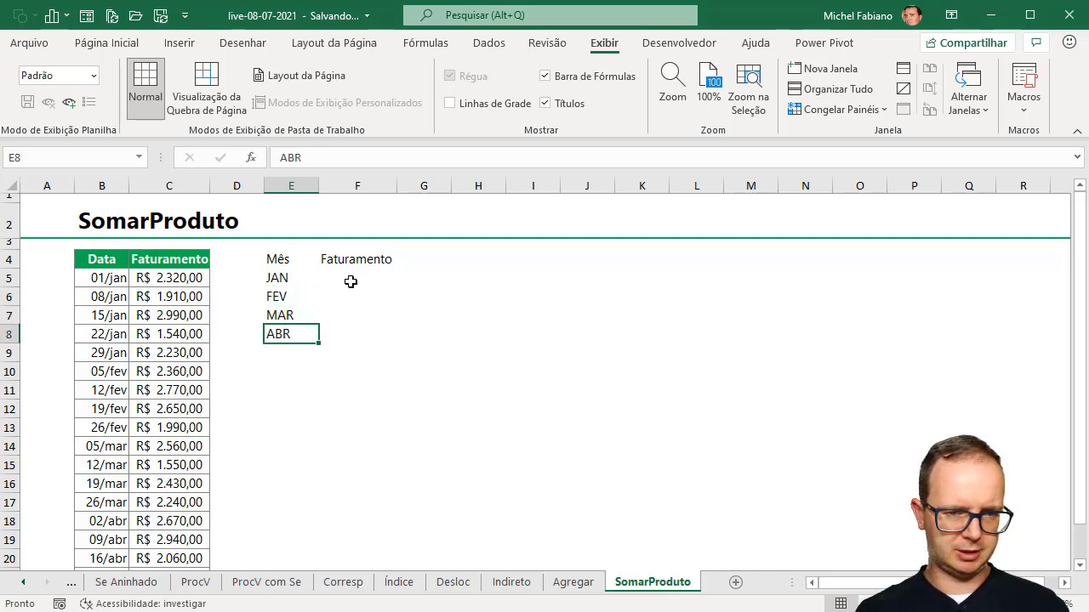
click(473, 278)
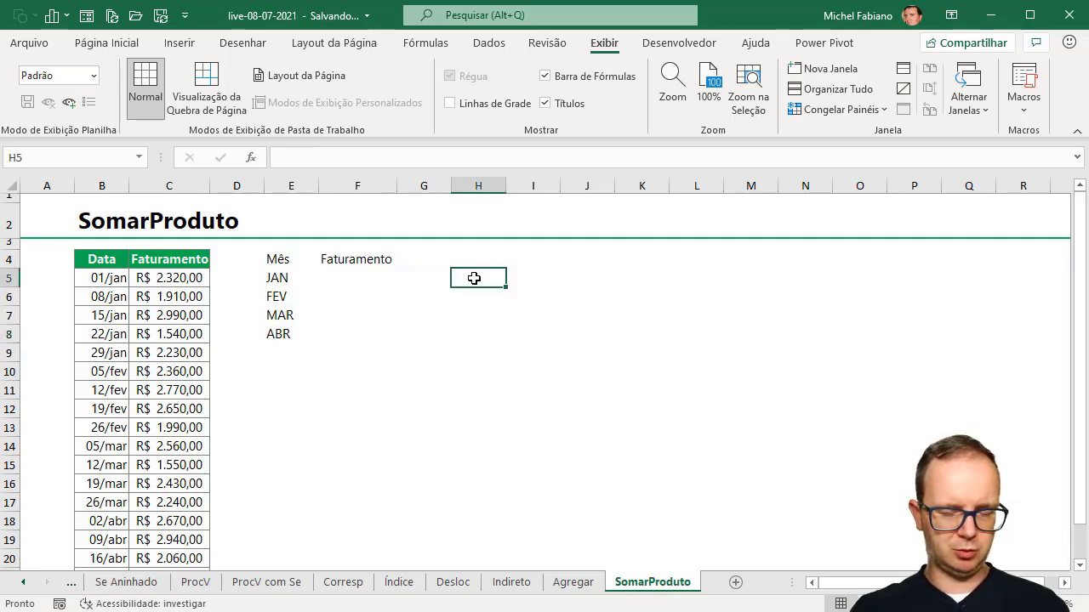
text(=m)
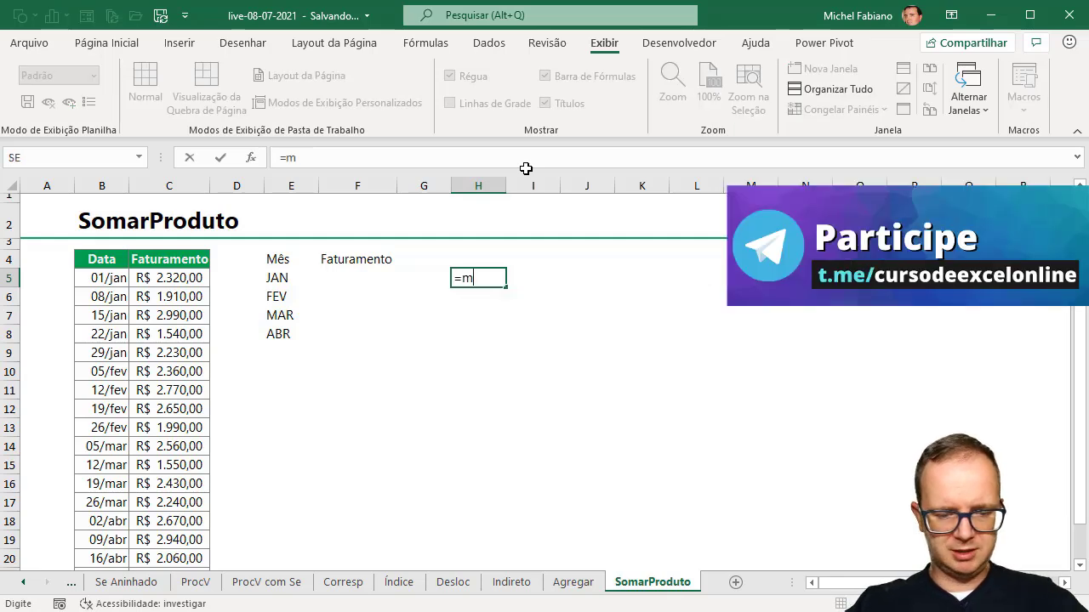
text(ês()
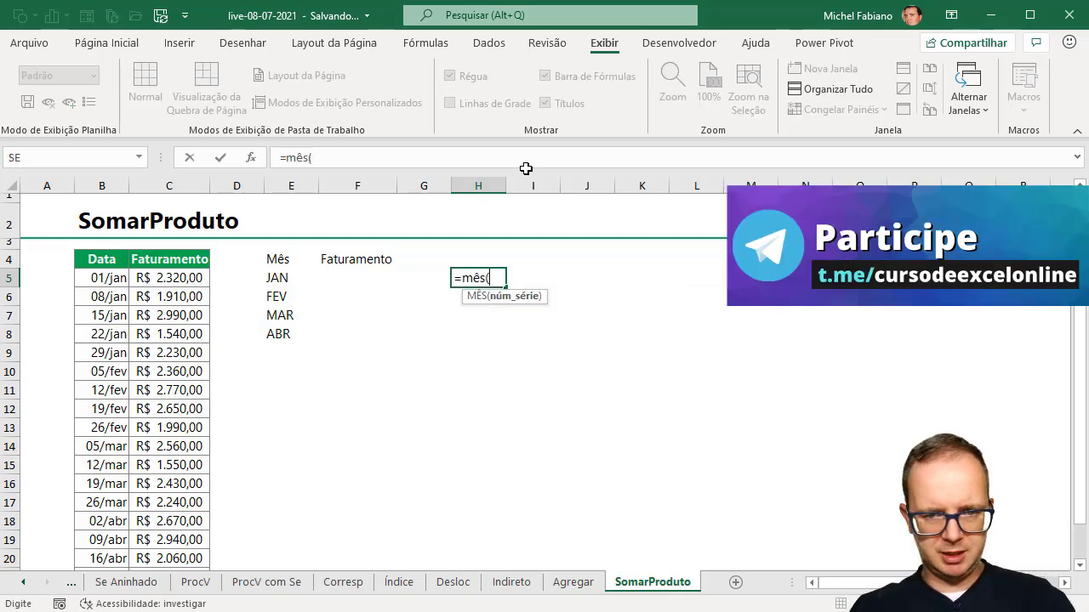
click(91, 279)
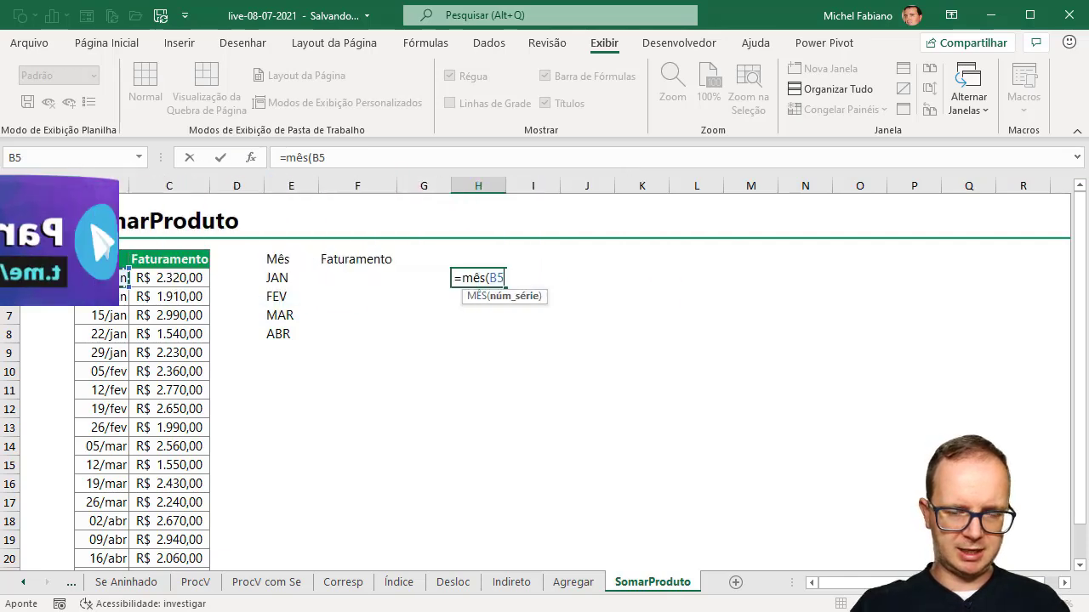
text())
key(Return)
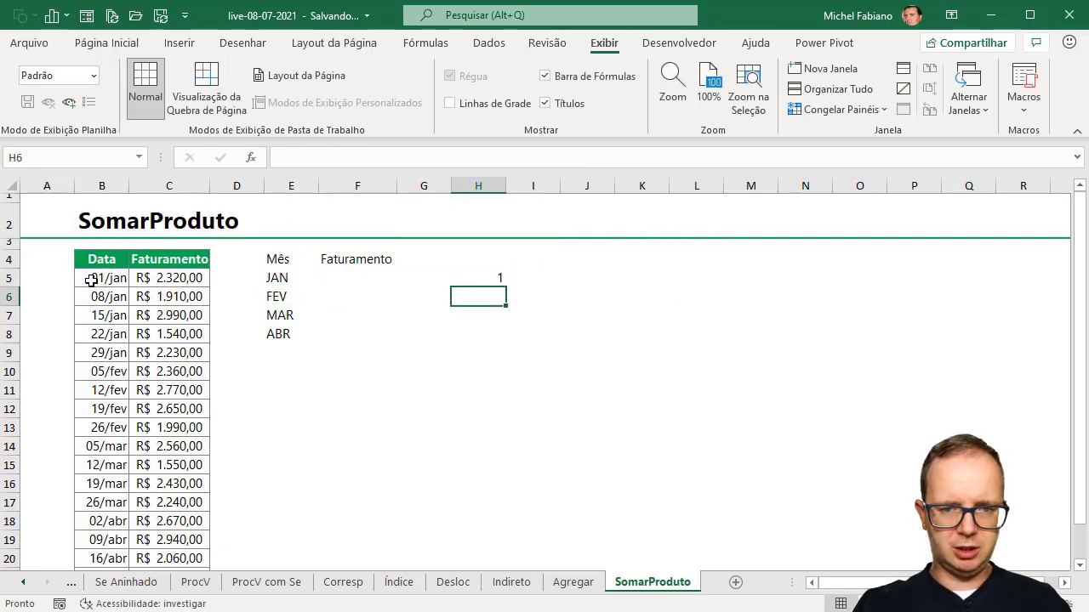
click(498, 280)
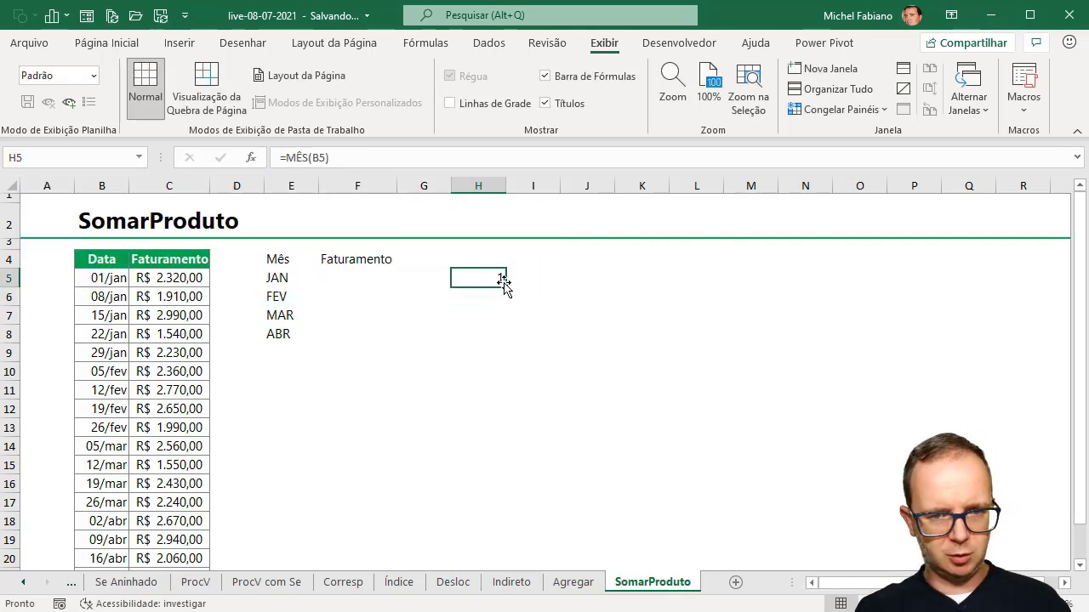
drag(508, 288, 484, 476)
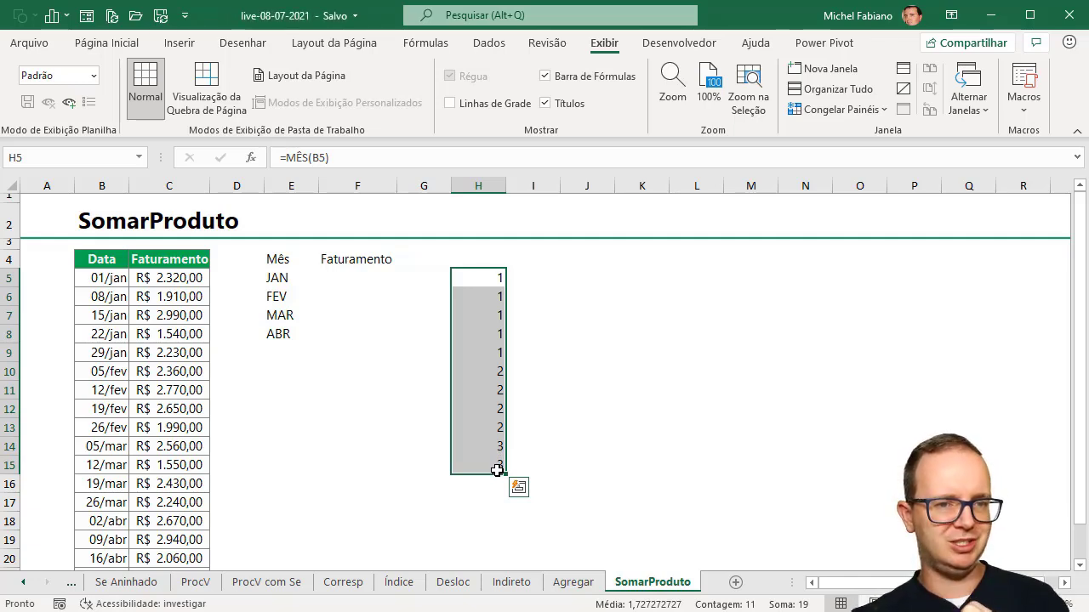
drag(487, 281, 499, 467)
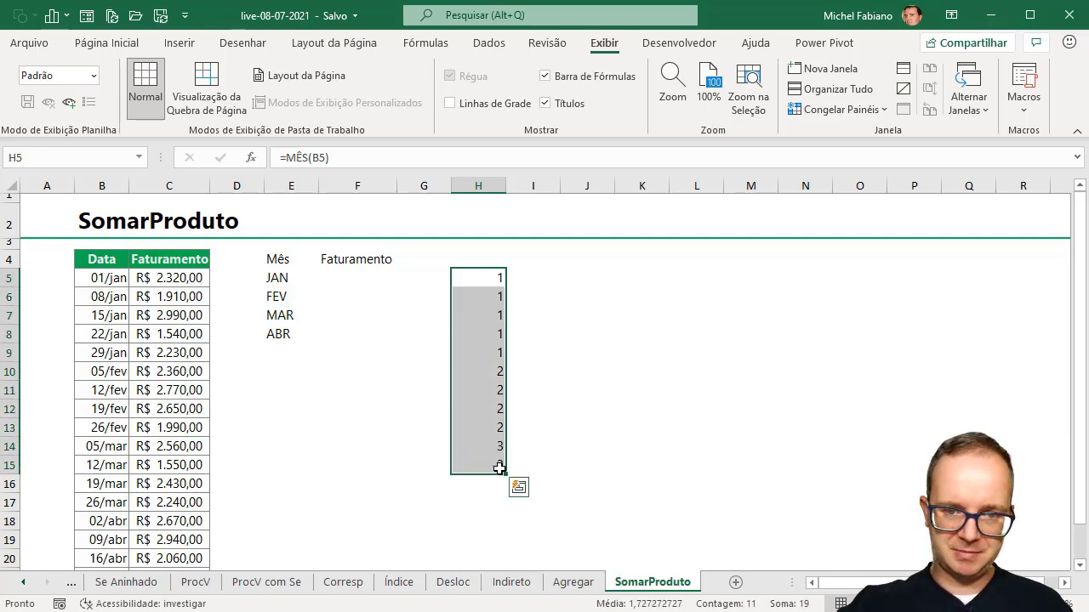
key(Delete)
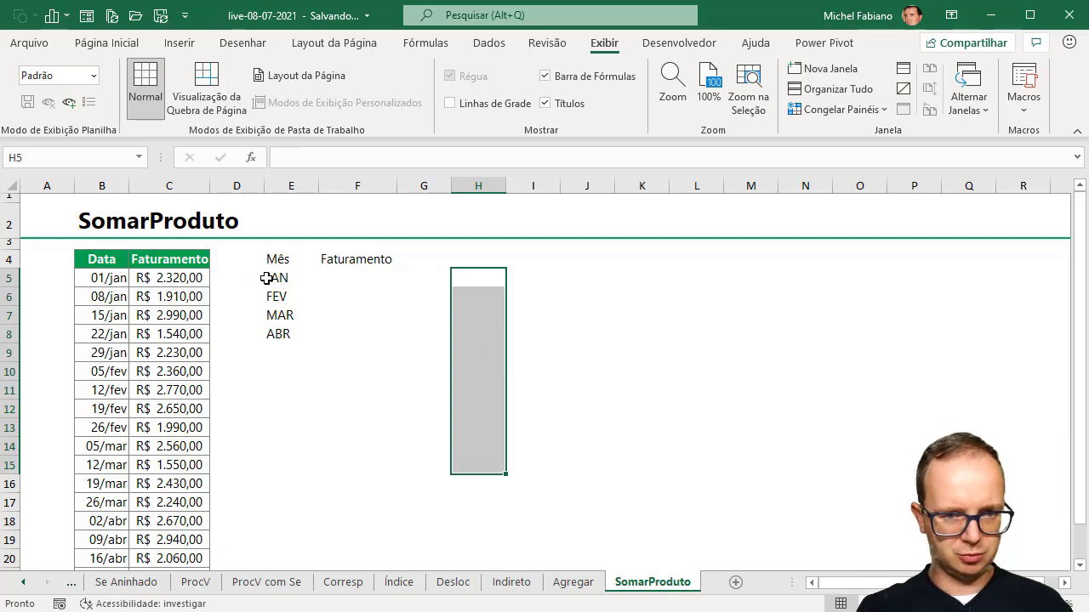
Step: Right-align D5:D8 and fill it with month numbers 1, 2, 3 and 4
drag(249, 278, 246, 337)
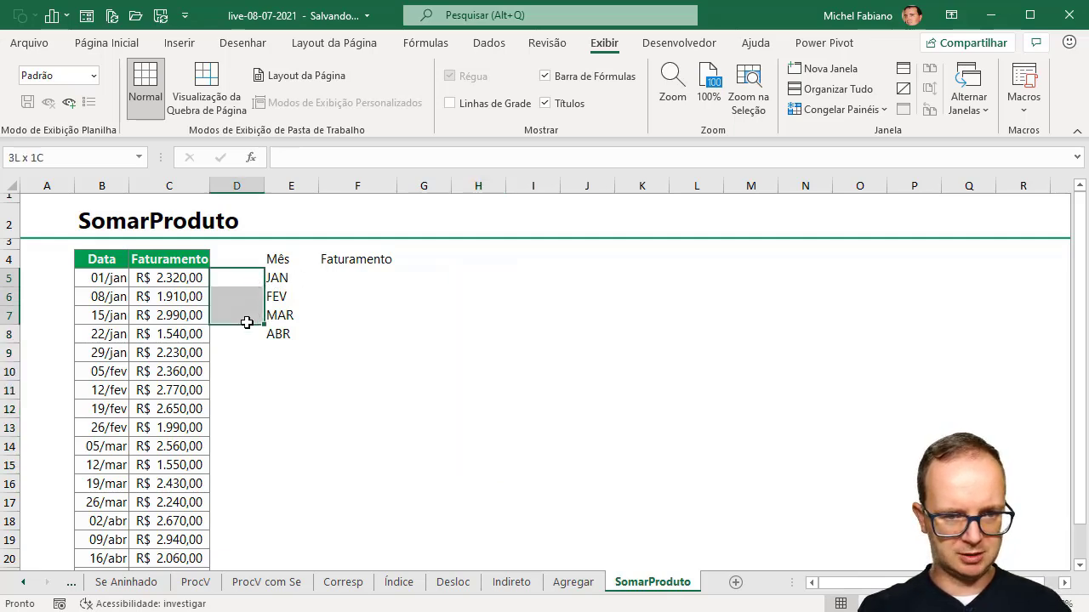
click(106, 43)
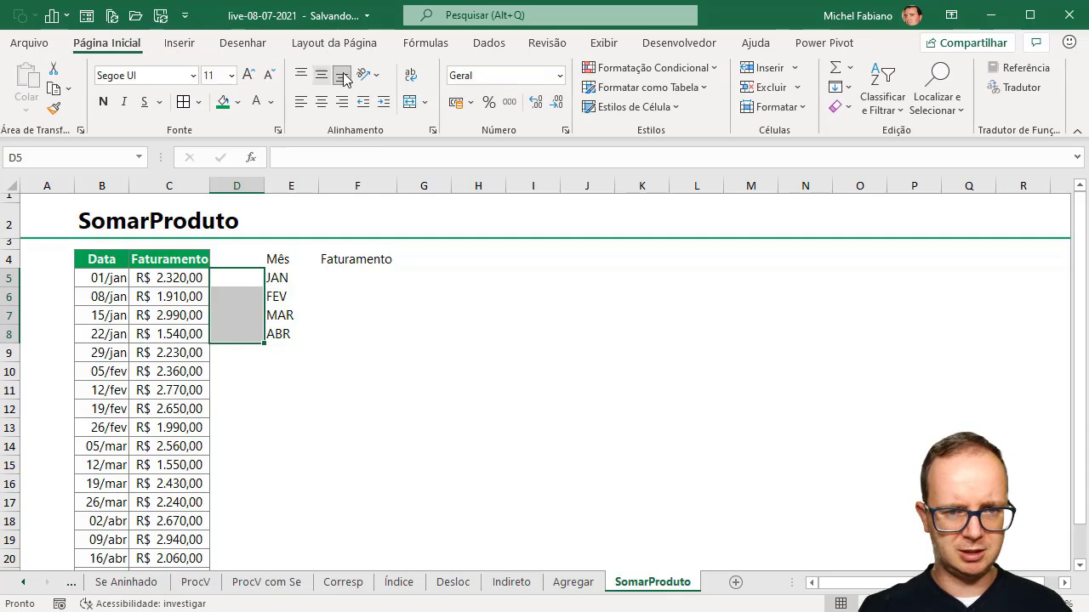
click(343, 102)
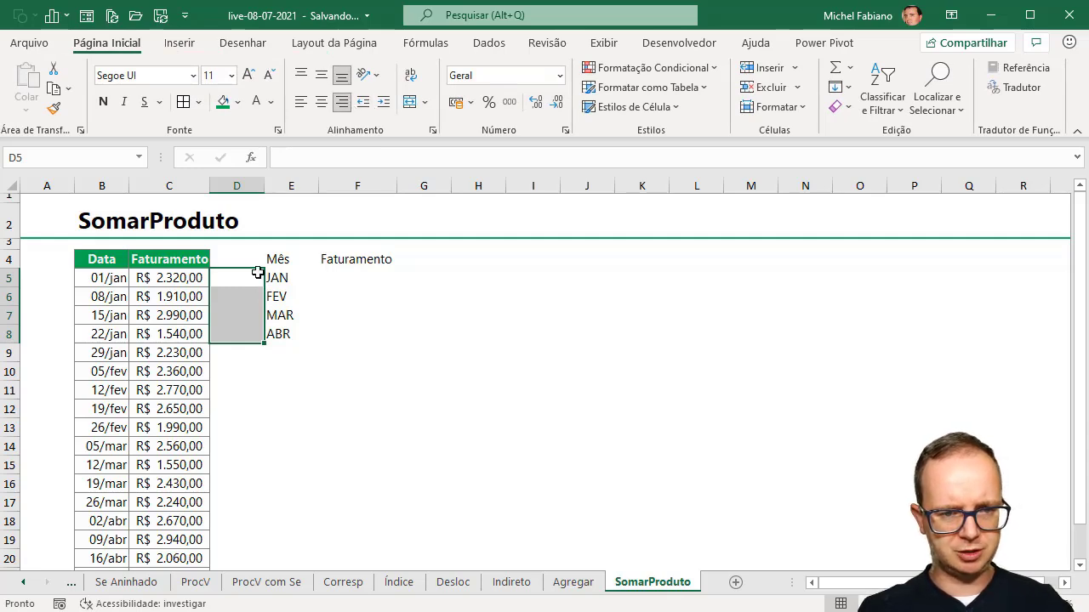
click(254, 279)
text(1 2)
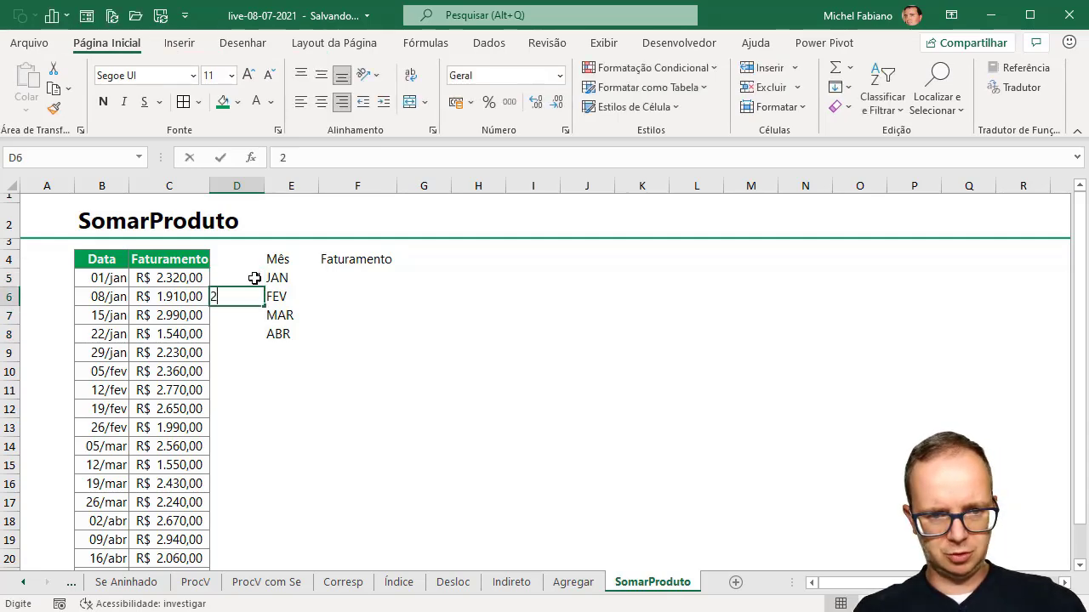
text( 3 4)
key(Right)
key(Up)
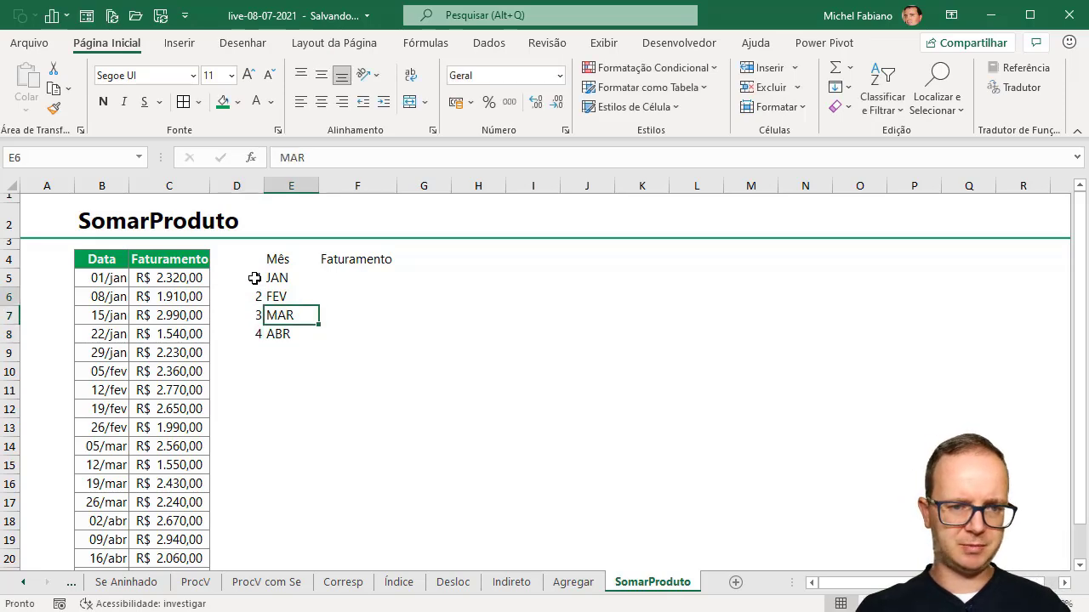
key(Up)
key(Up)
key(Right)
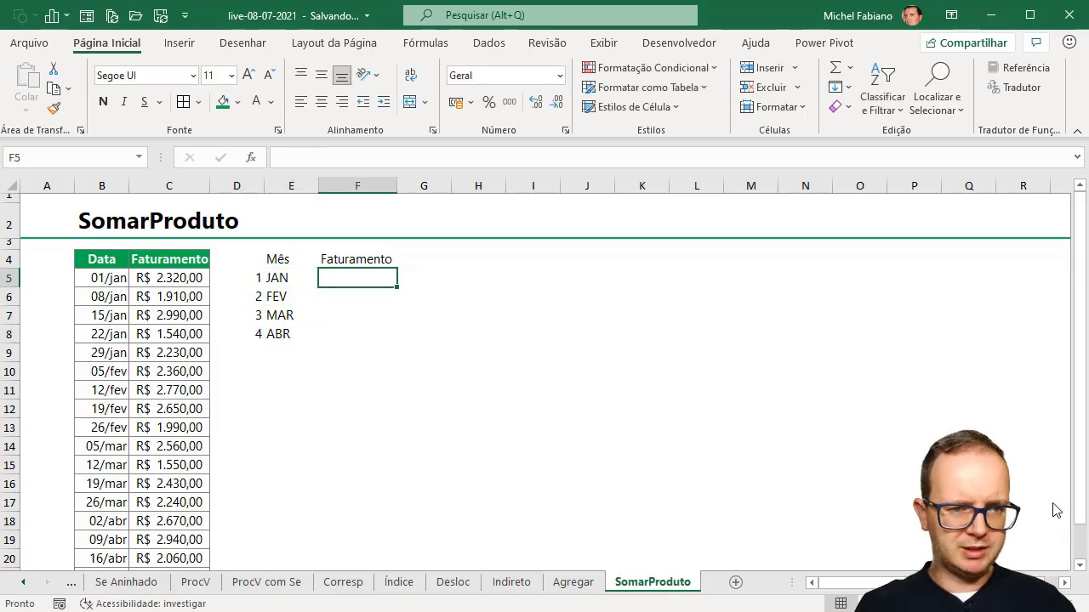
Step: Enter =SOMARPRODUTO((MÊS(B5:B22)=D5)*(C5:C22)) in F5, returning January's 10990
text(=soma)
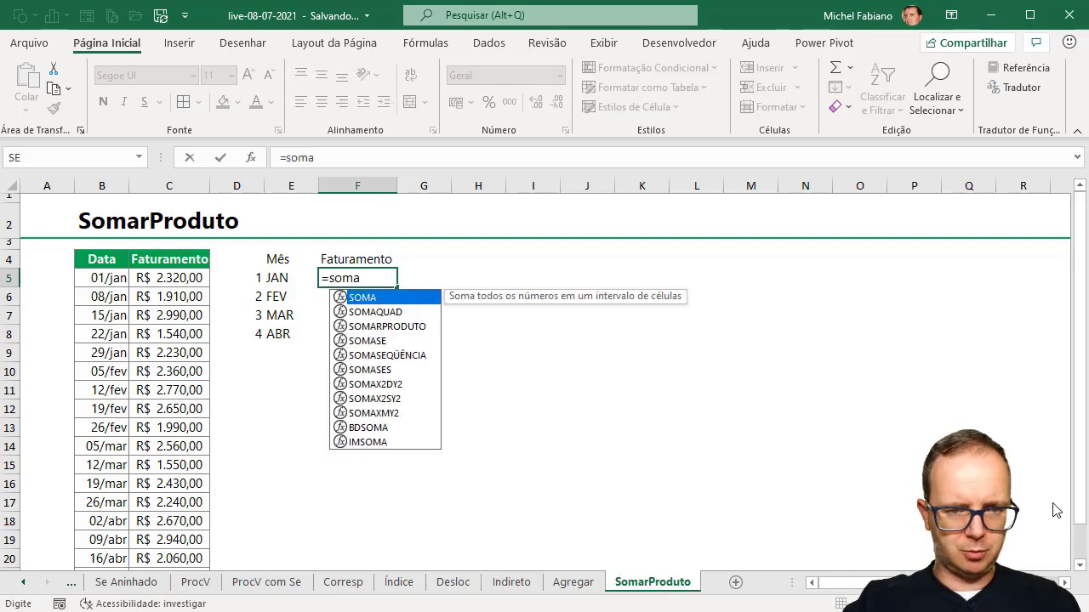
text(rproduto(()
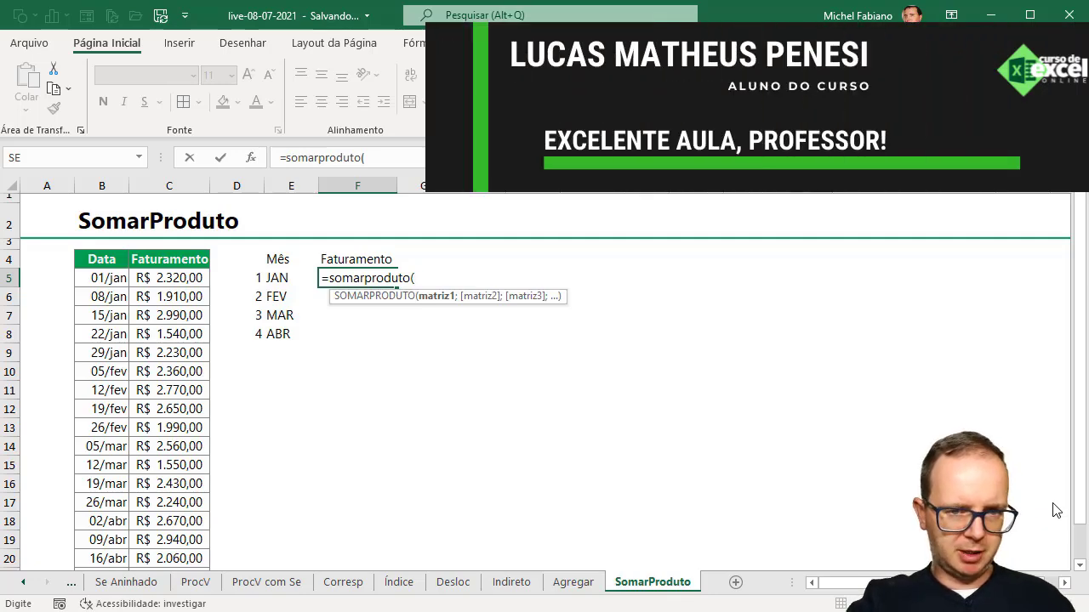
text(m)
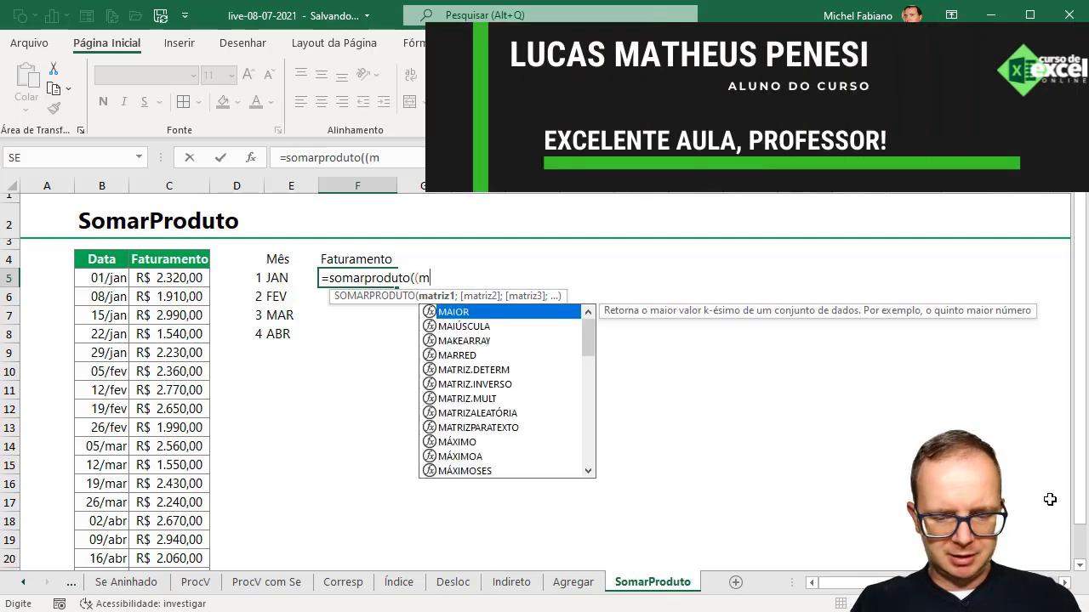
text(ês()
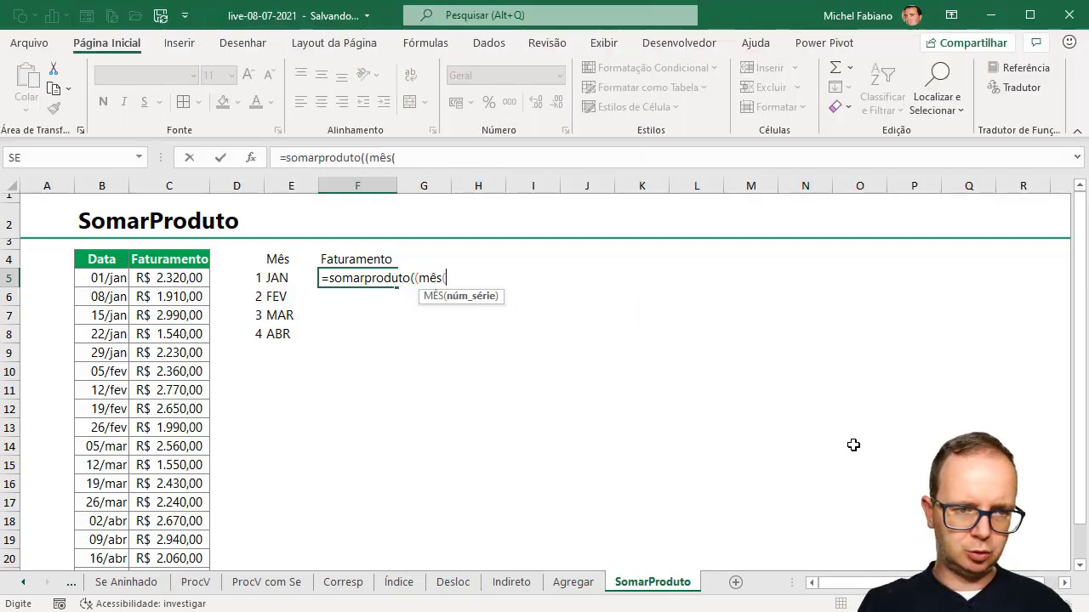
drag(121, 281, 102, 540)
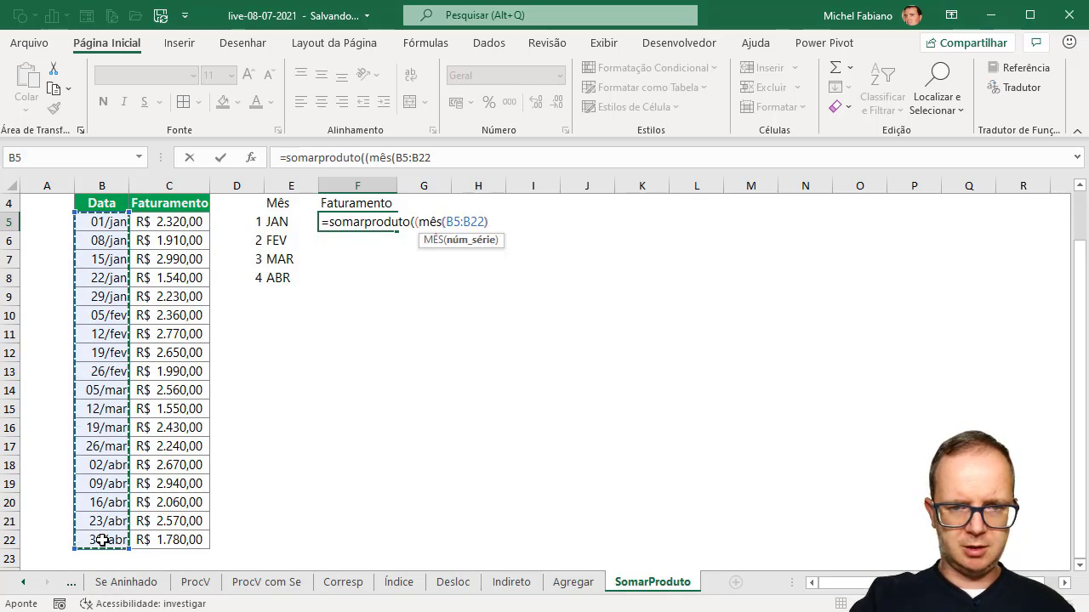
text()=)
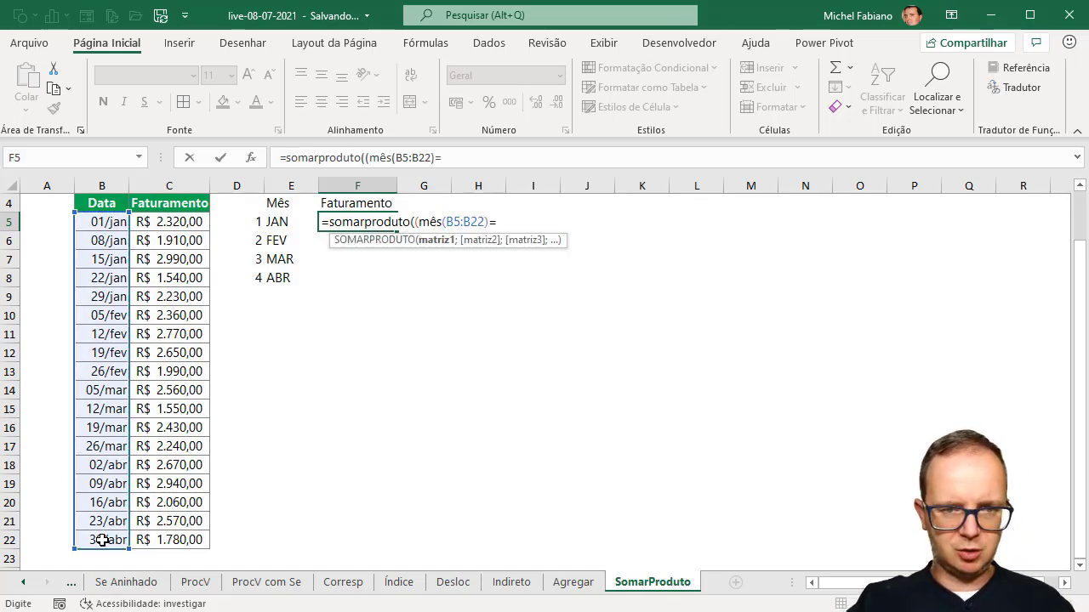
click(253, 221)
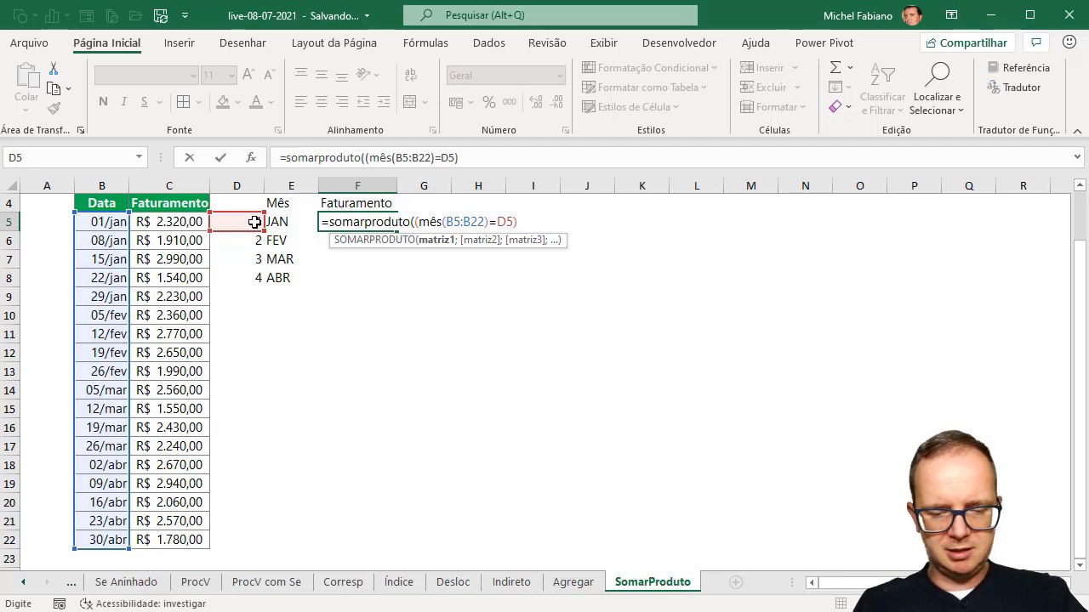
text(()
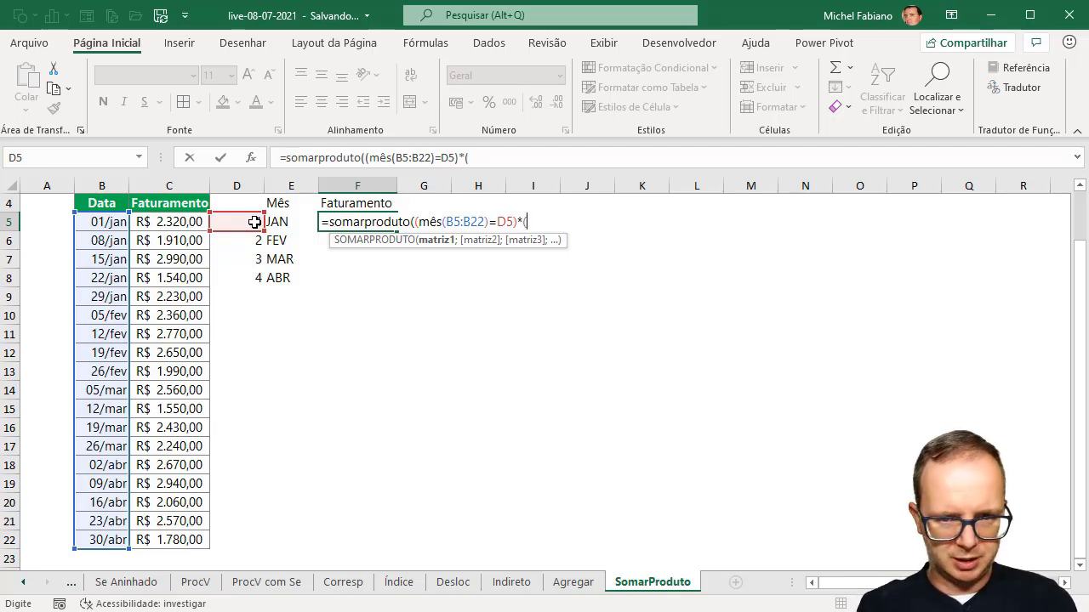
drag(174, 214, 162, 539)
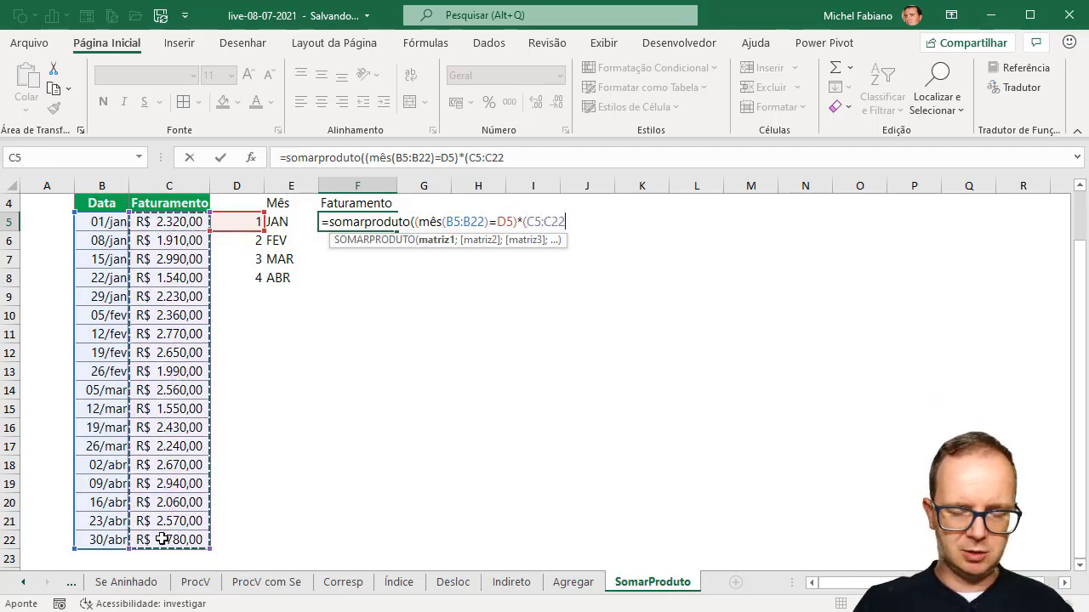
text()))
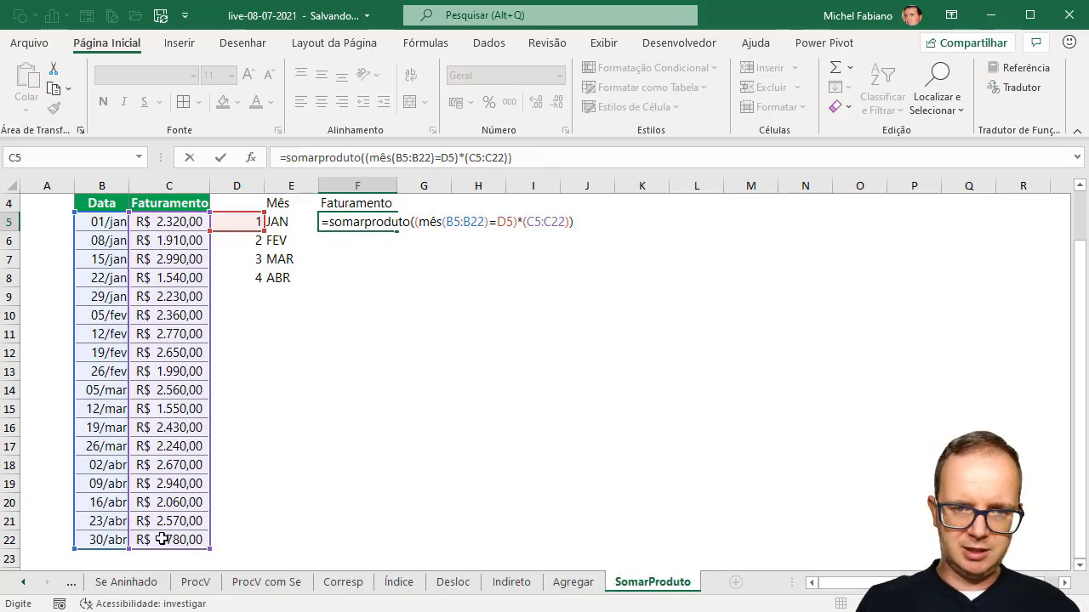
key(Return)
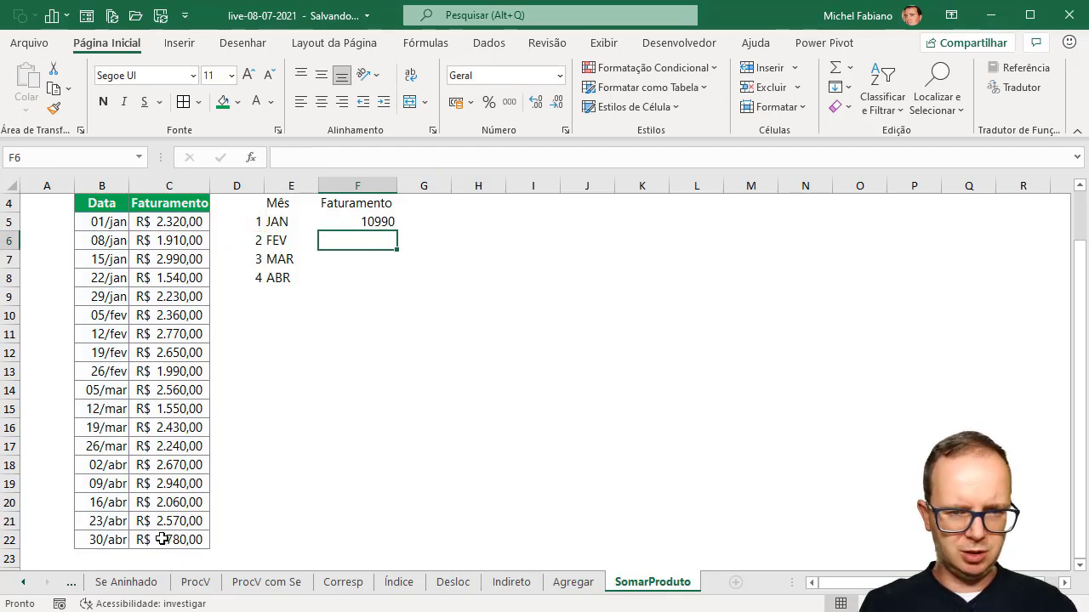
Step: Lock F5's formula ranges as $B$5:$B$22 and $C$5:$C$22 with F4, keeping 10990
drag(185, 222, 185, 292)
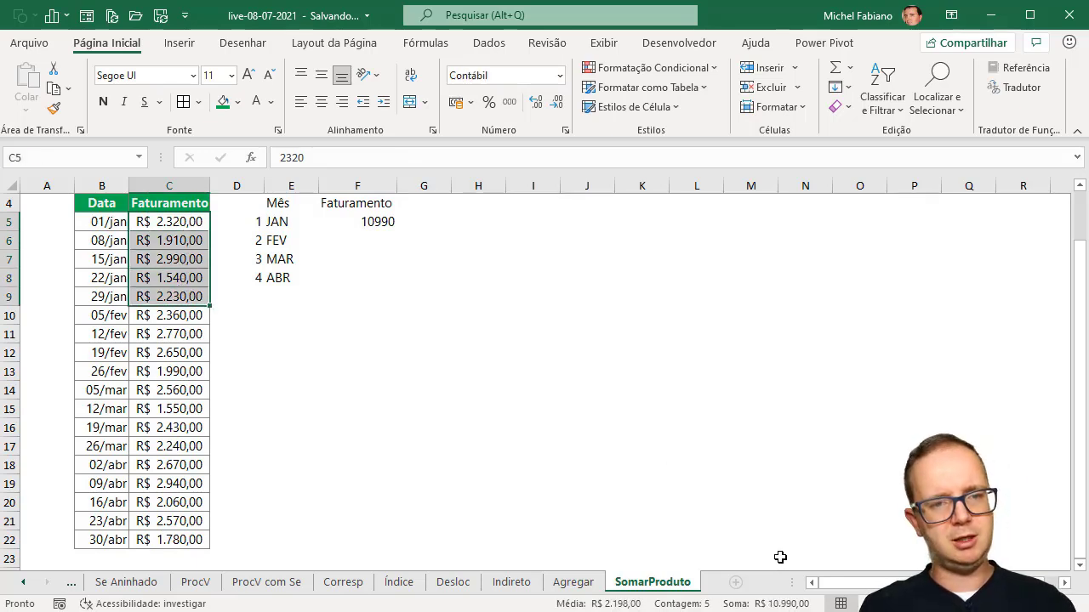
double_click(377, 222)
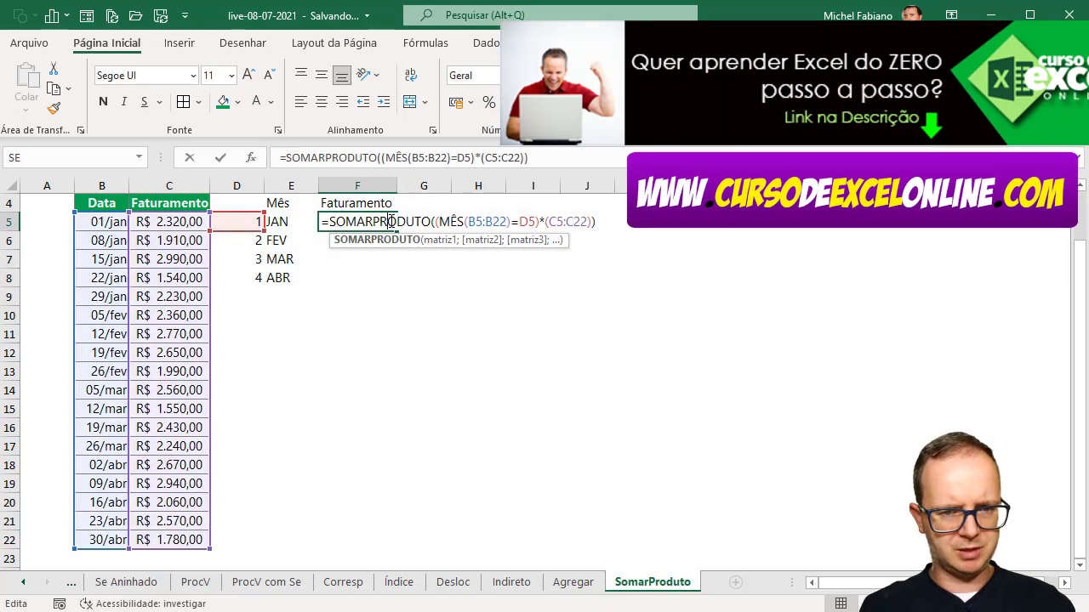
click(479, 219)
double_click(479, 219)
key(F4)
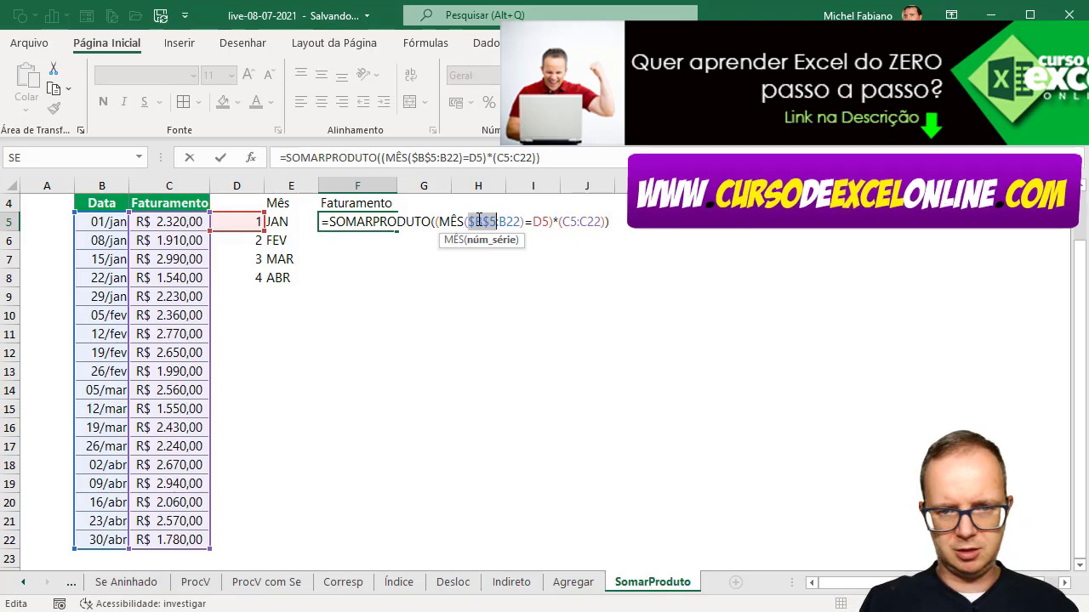
double_click(510, 221)
key(F4)
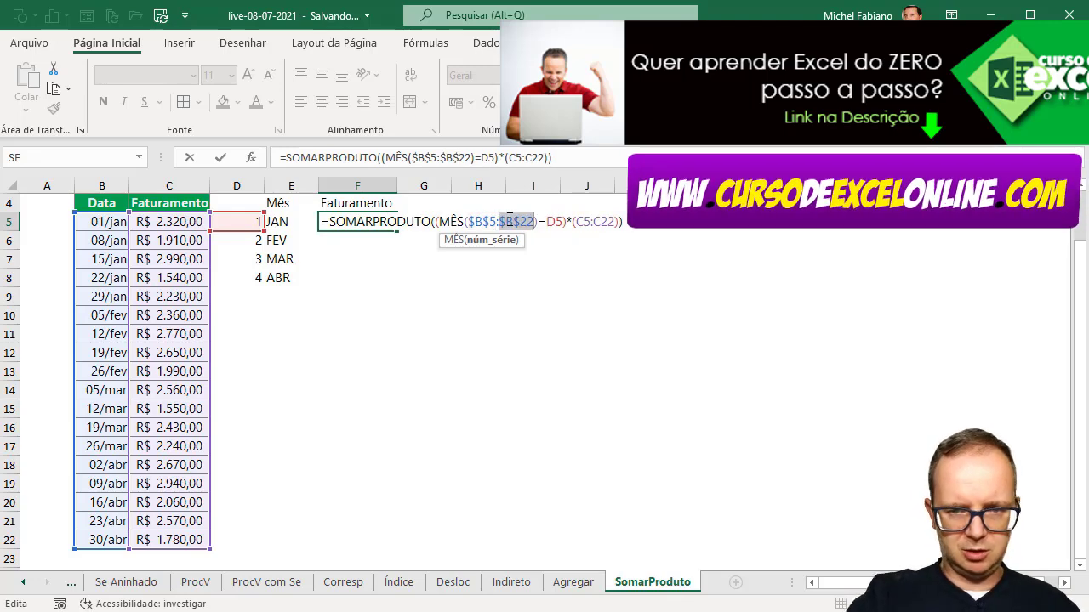
double_click(583, 222)
key(F4)
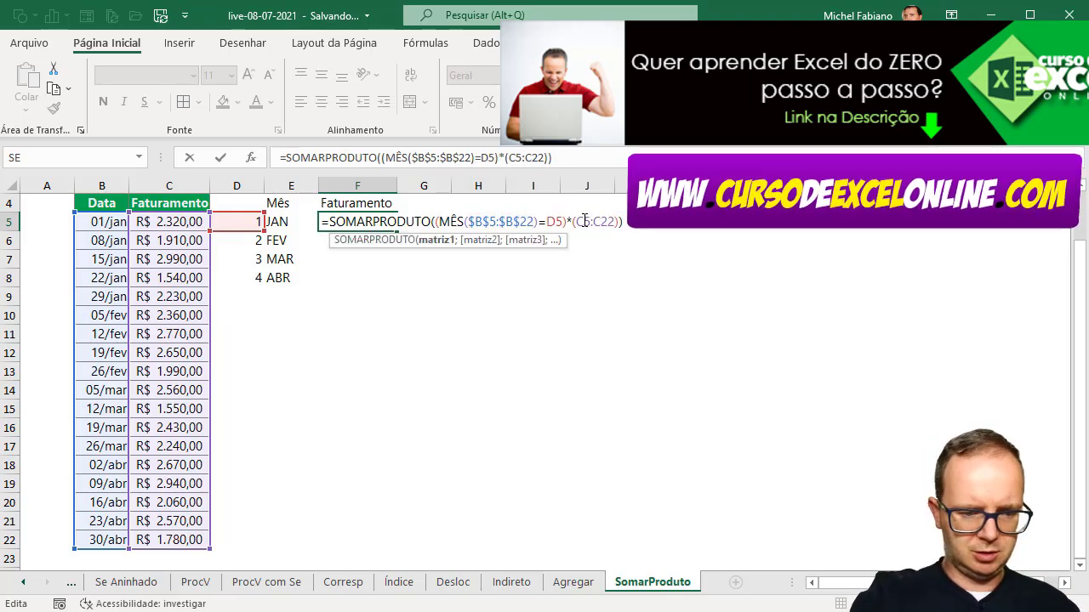
double_click(611, 222)
key(F4)
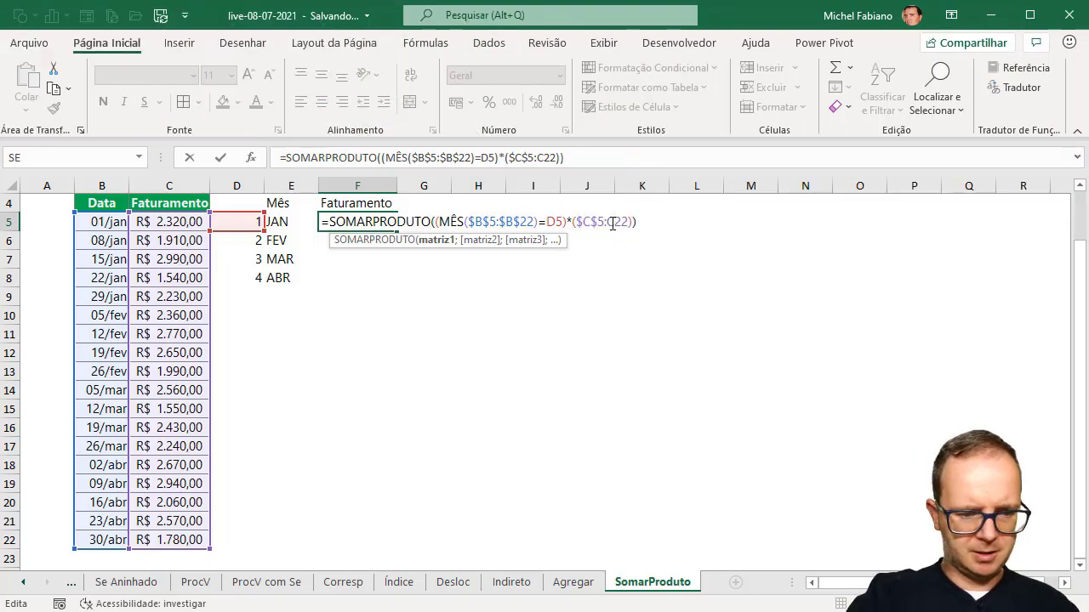
key(Return)
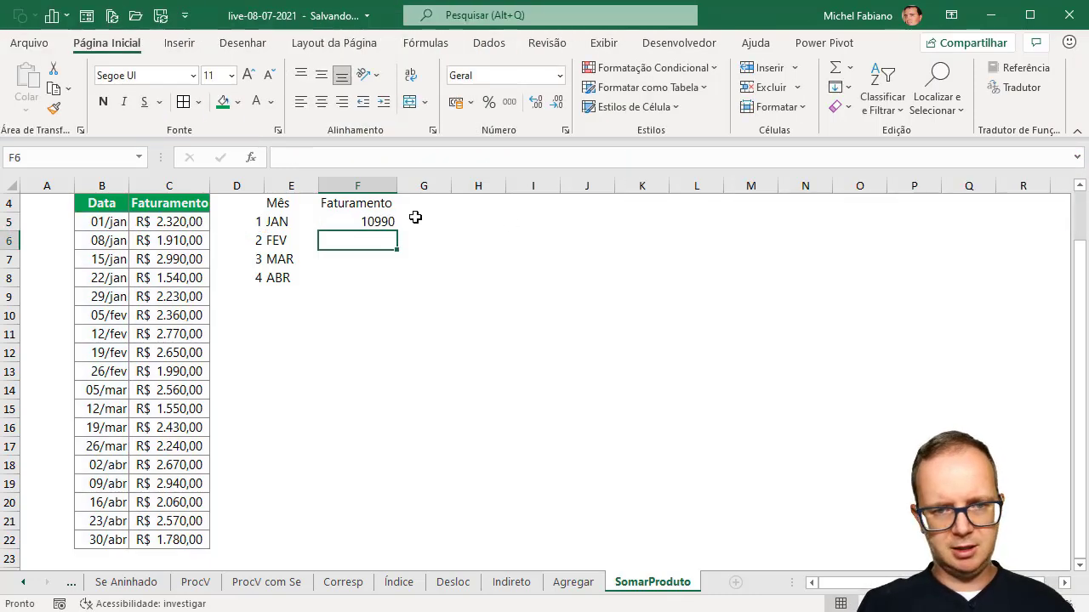
Step: Fill F5's formula down to F8, giving 9770, 8780 and 12020
click(388, 219)
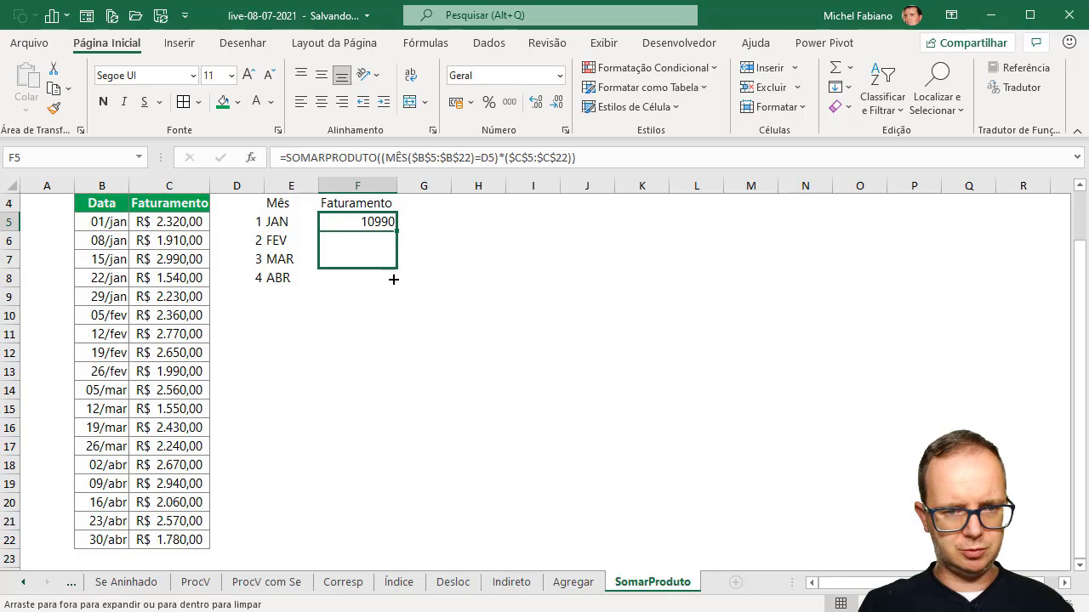
drag(398, 232, 391, 282)
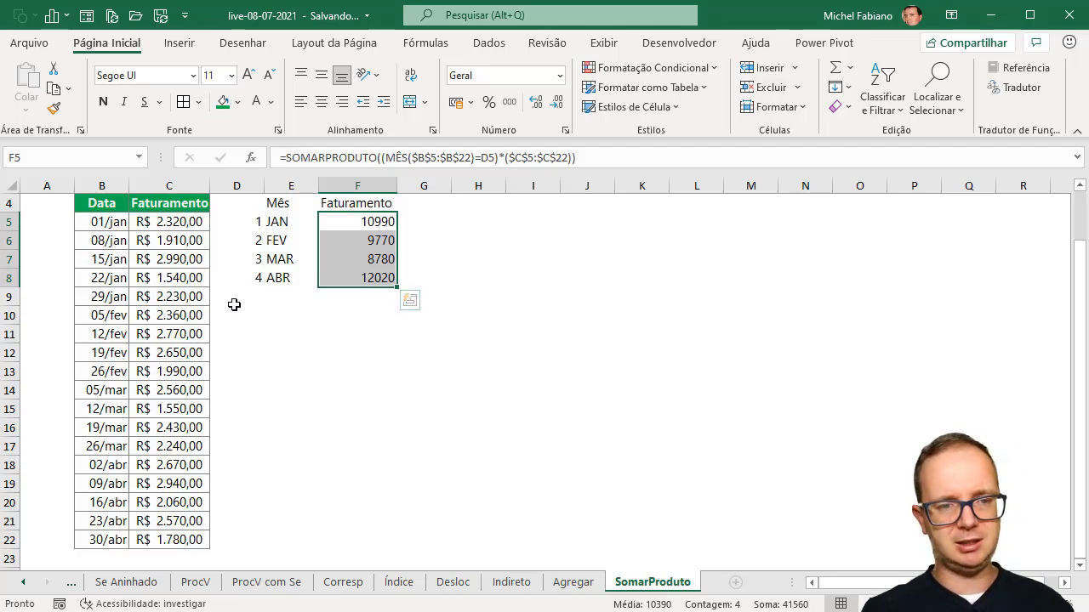
Step: Apply Accounting currency format to F5:F8 so January reads R$ 10.990,00
click(456, 101)
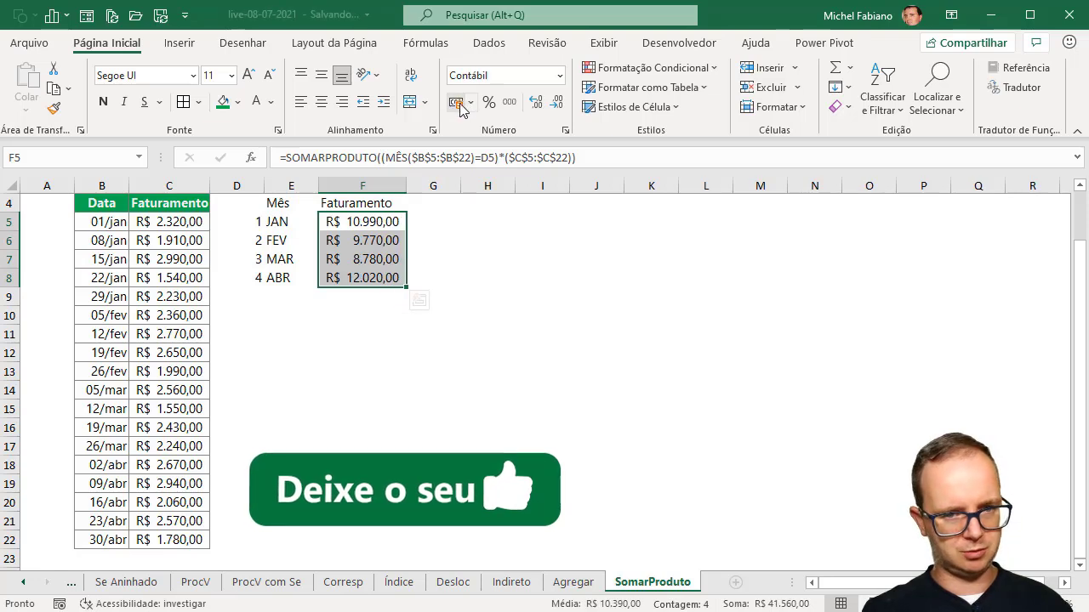
click(371, 219)
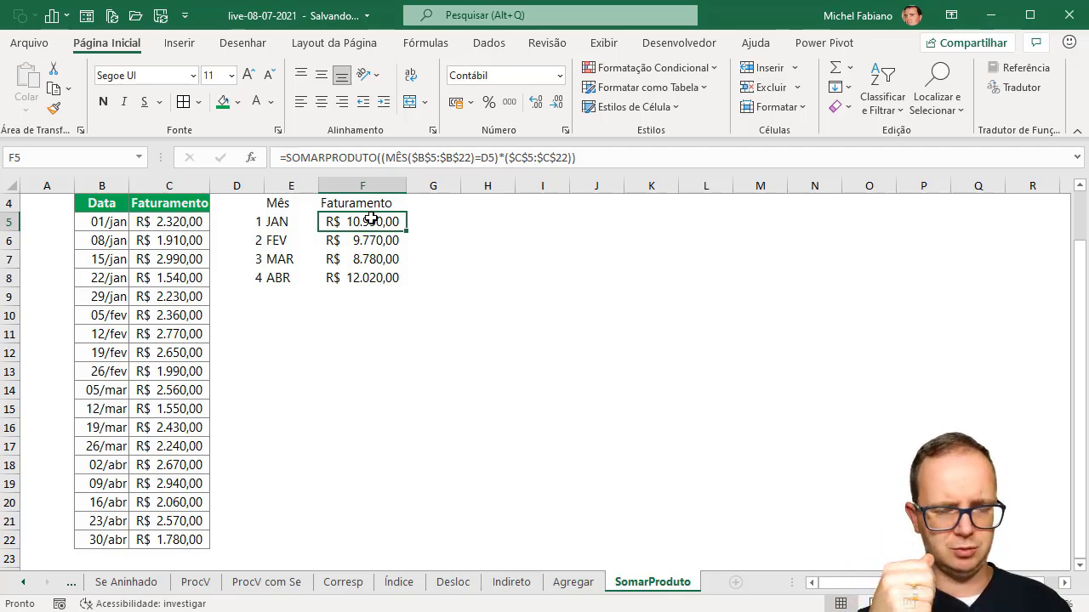
Step: Replace E5:E8 with dates 01/01/2021, 01/02/2021, 01/03/2021 and 01/04/2021
click(282, 218)
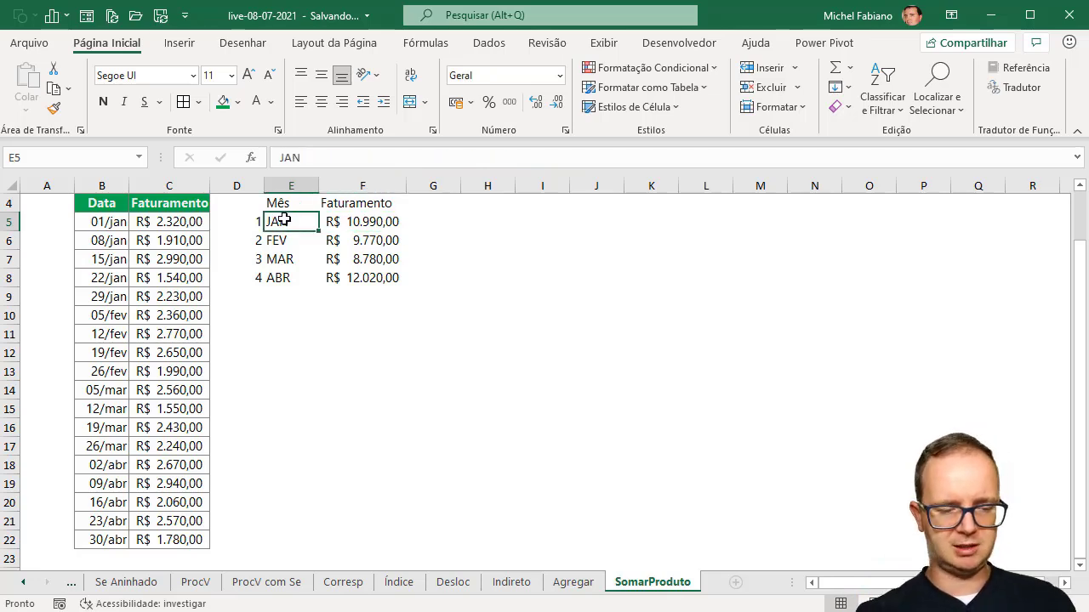
text(1)
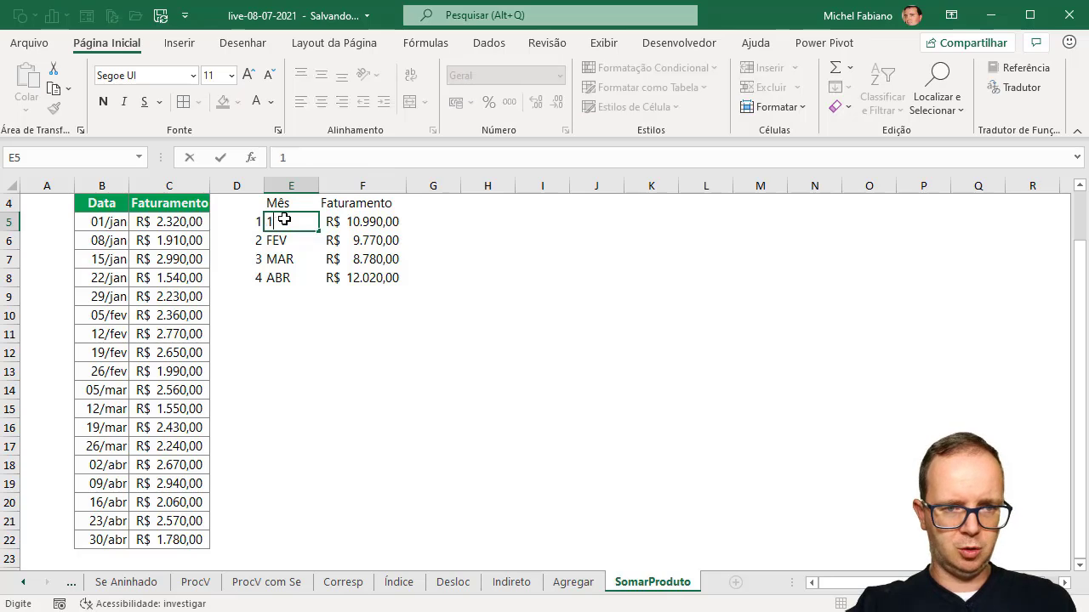
text(-20)
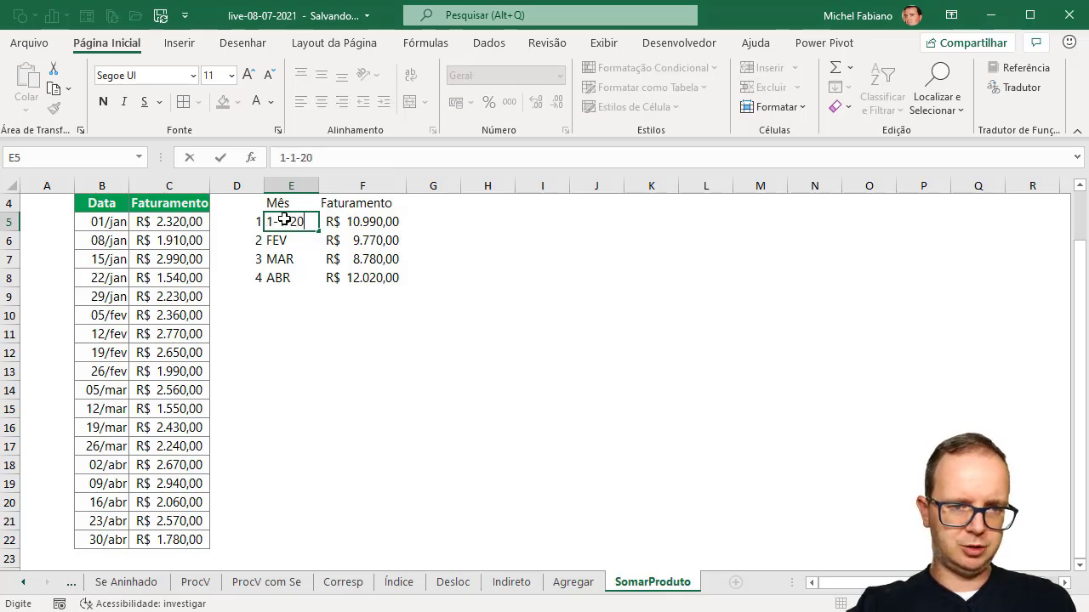
text(21)
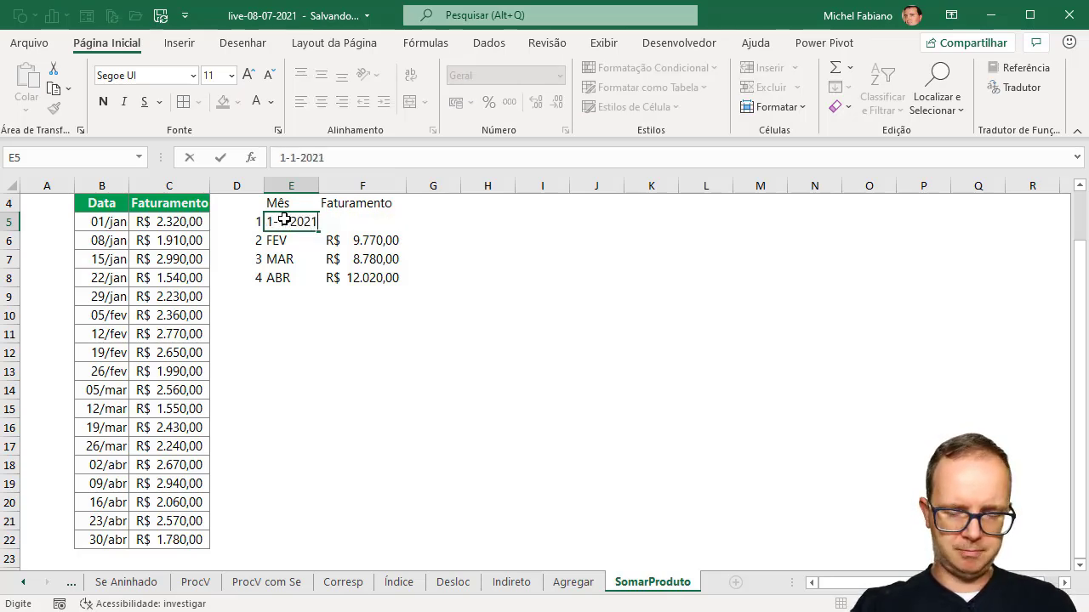
key(Return)
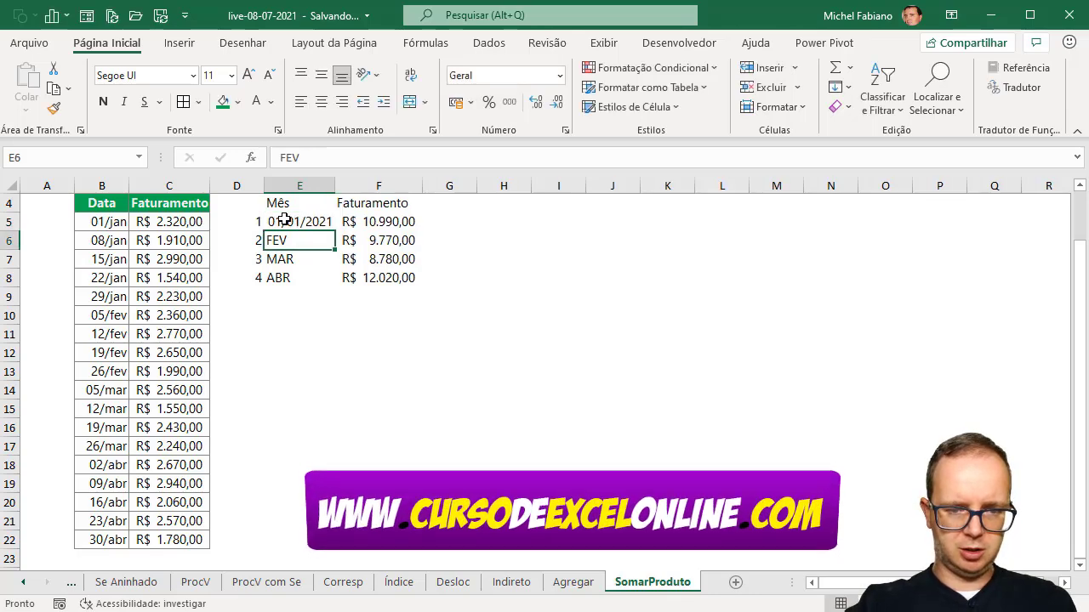
text(01-02-20)
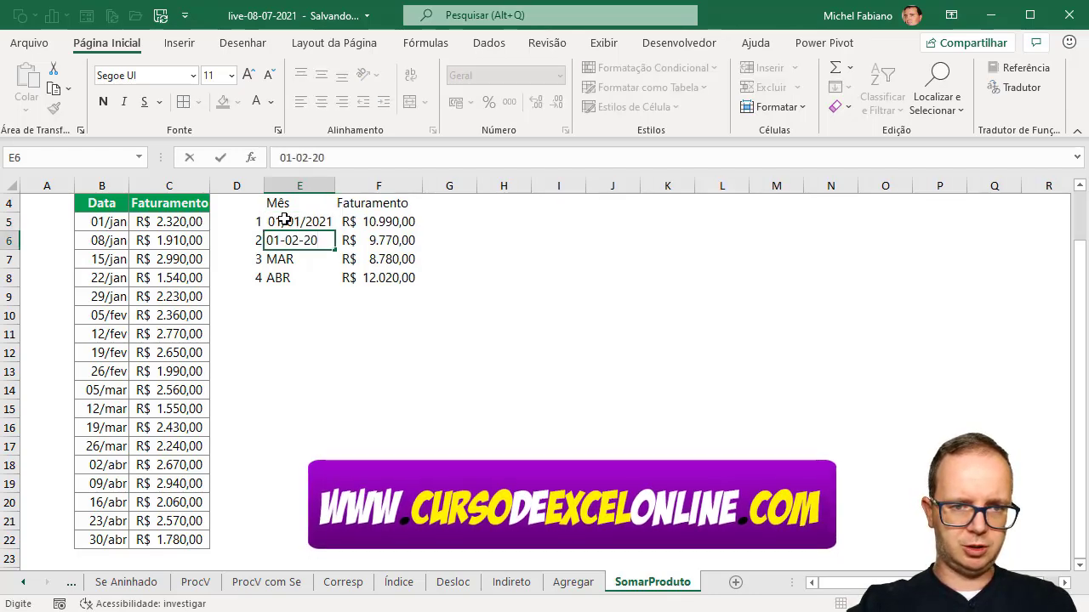
text(21)
key(Return)
text(0)
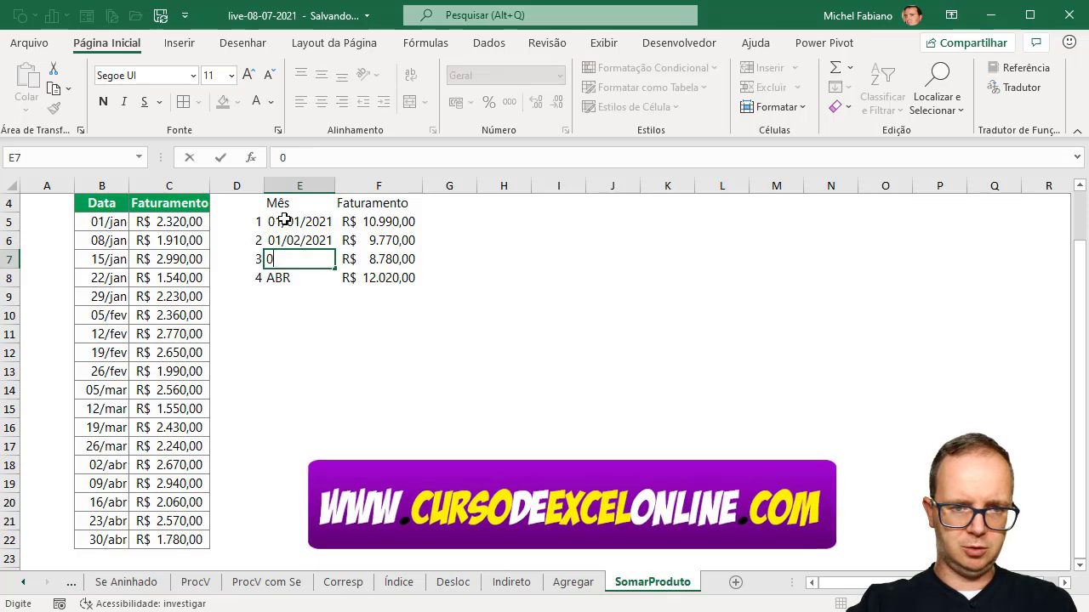
text(1-03-2)
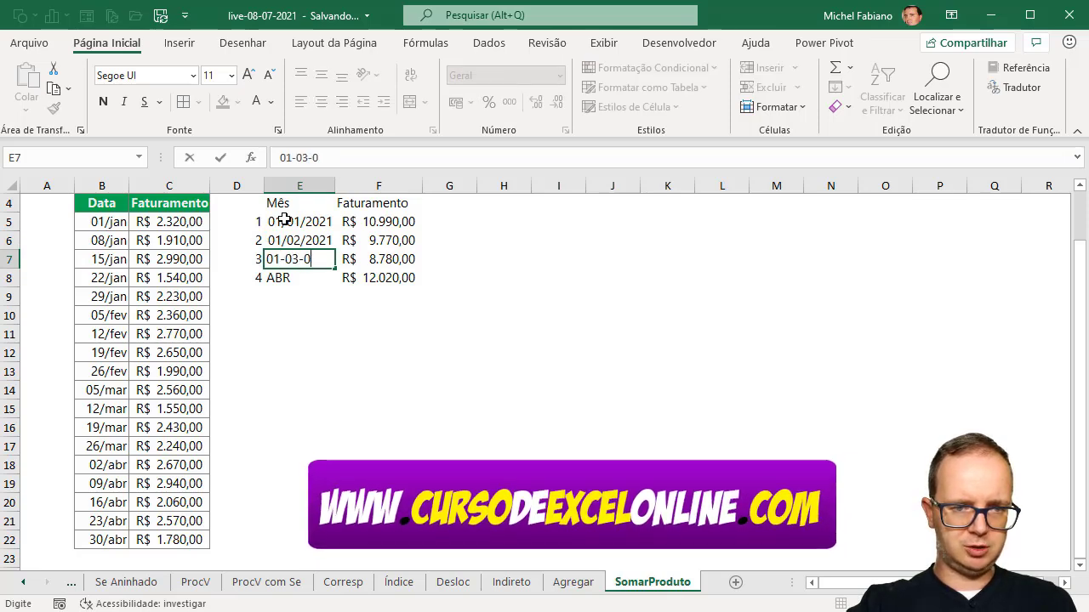
text(021)
key(Return)
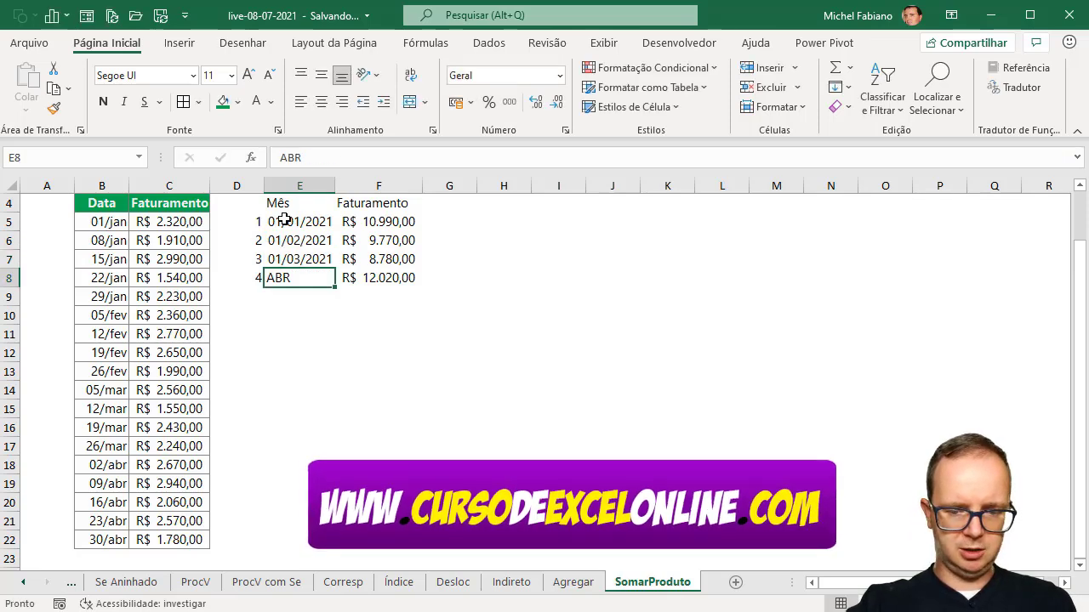
text(01-04)
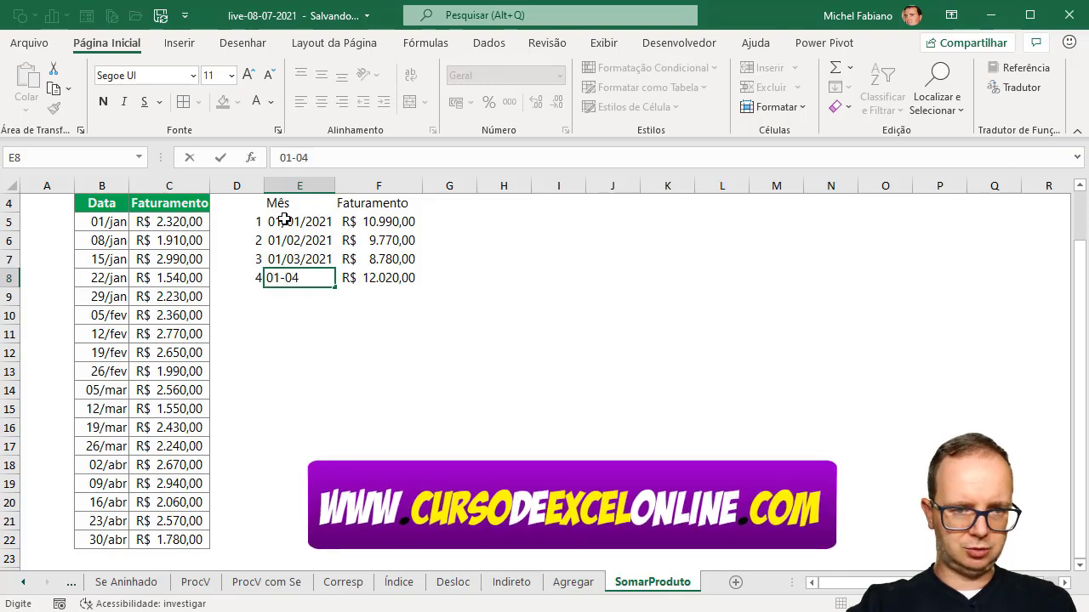
text(-2021)
key(Return)
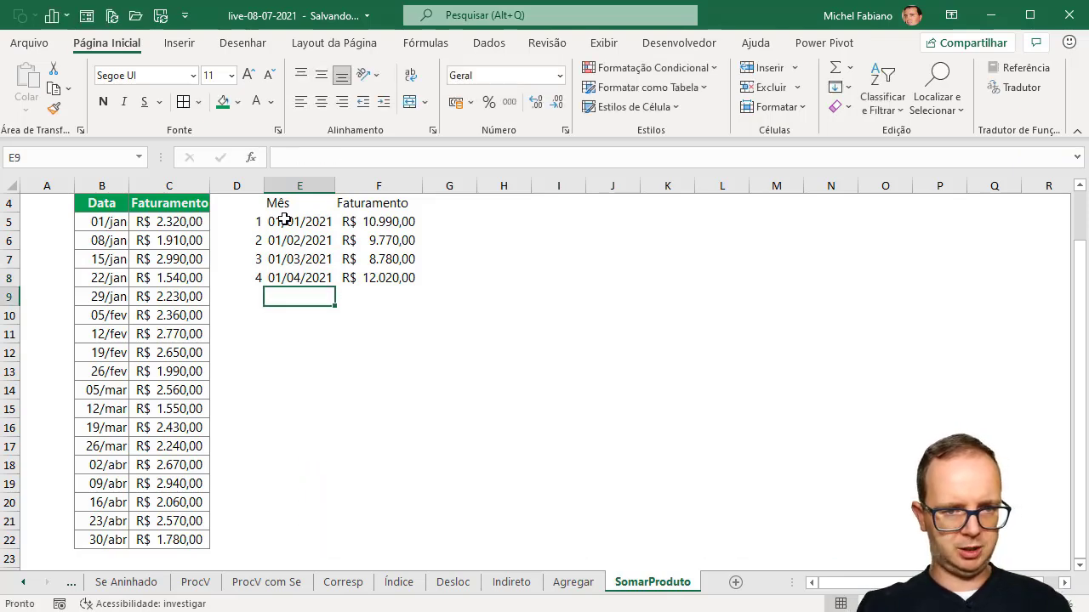
Step: Give E5:E8 a custom month-only number format so the dates show jan, fev, mar, abr
drag(292, 221, 296, 279)
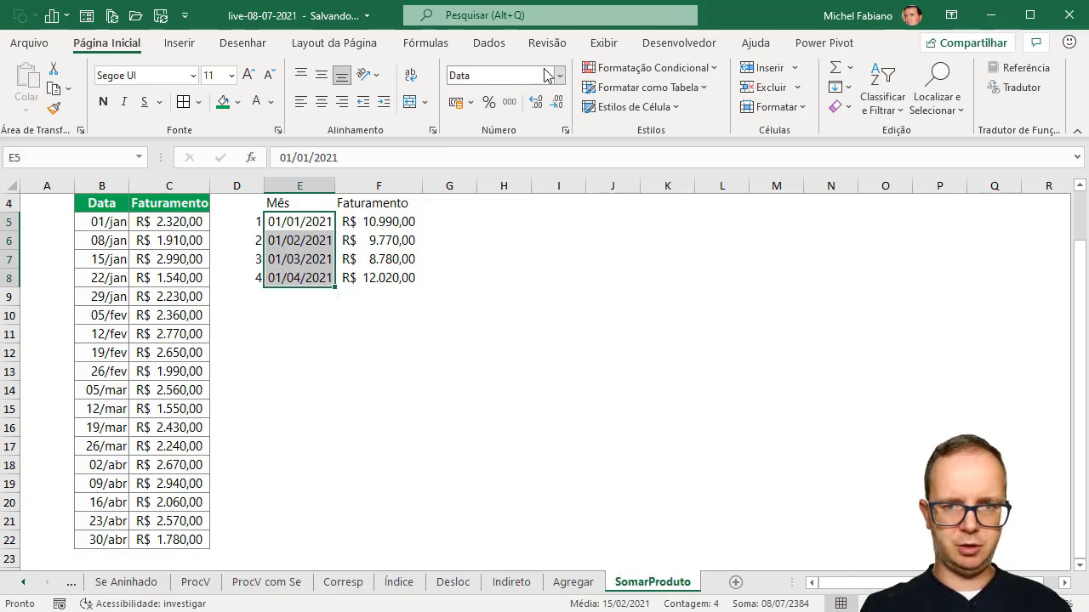
click(565, 132)
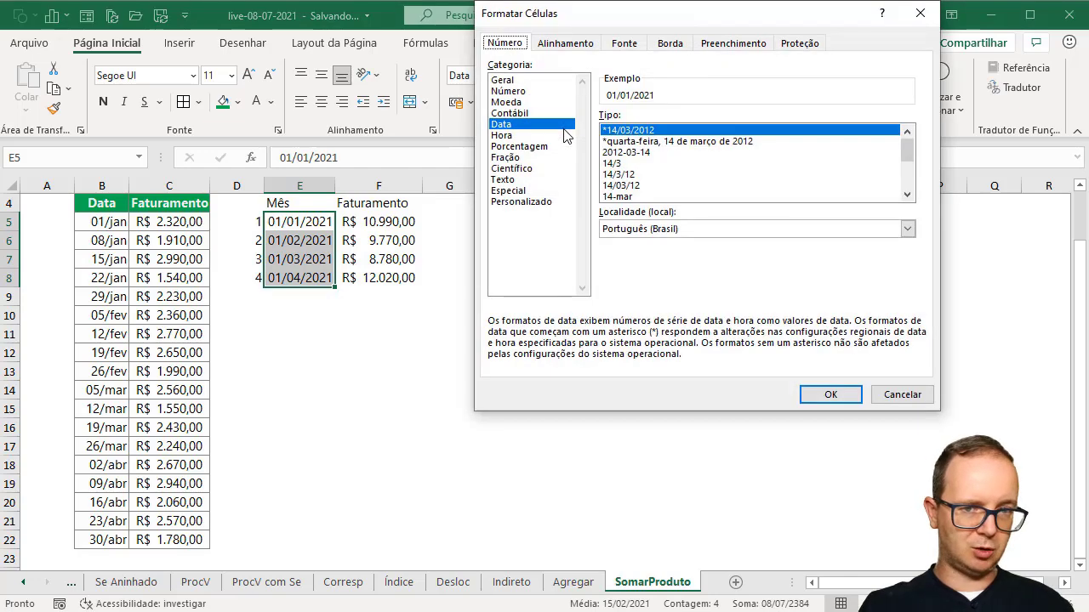
click(522, 203)
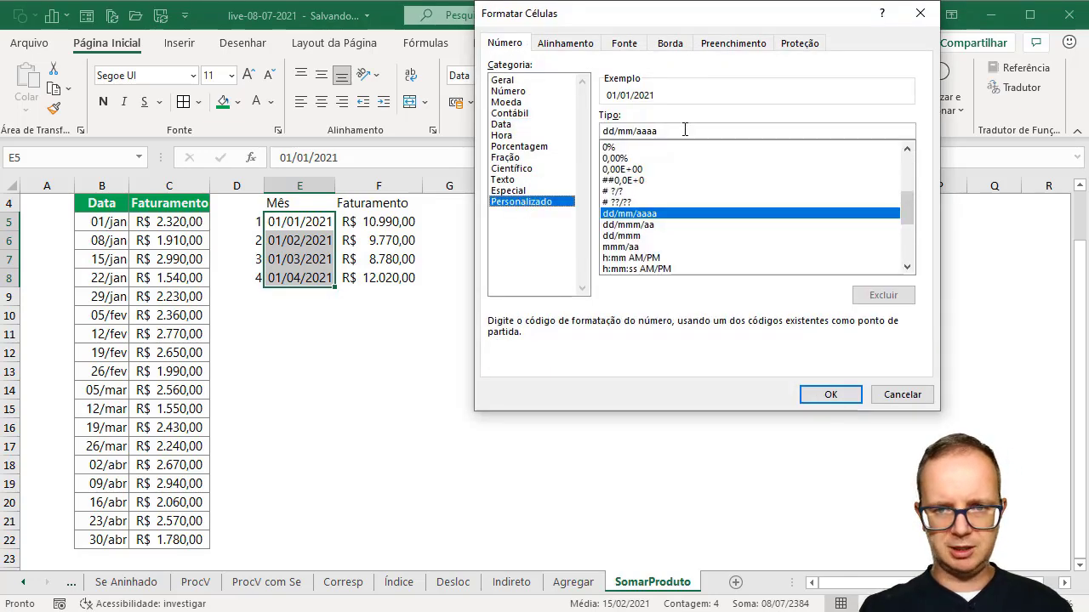
drag(685, 130, 572, 130)
text(mmm)
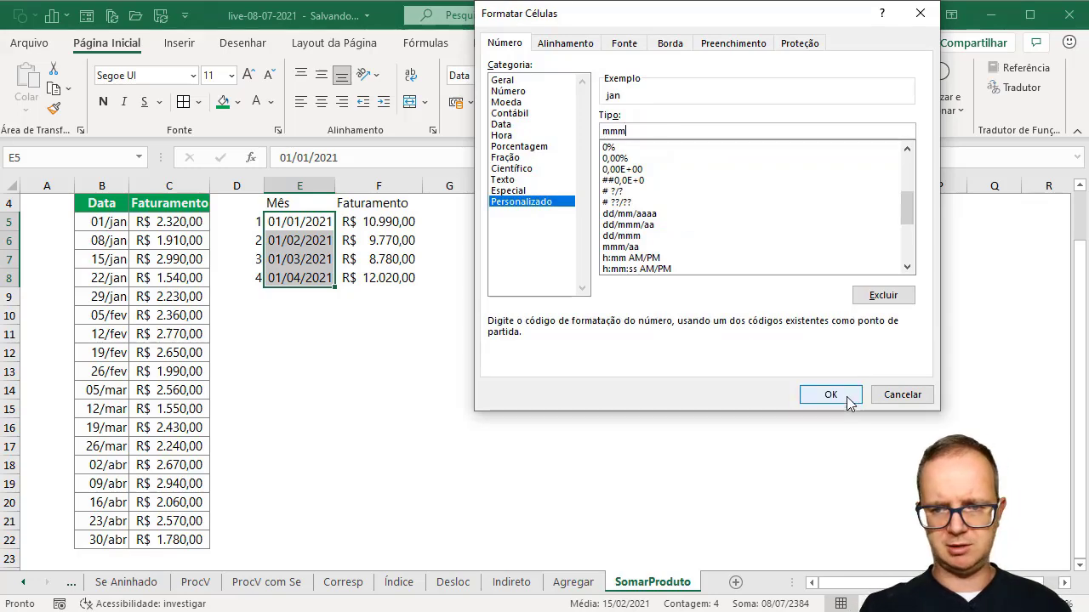
click(845, 397)
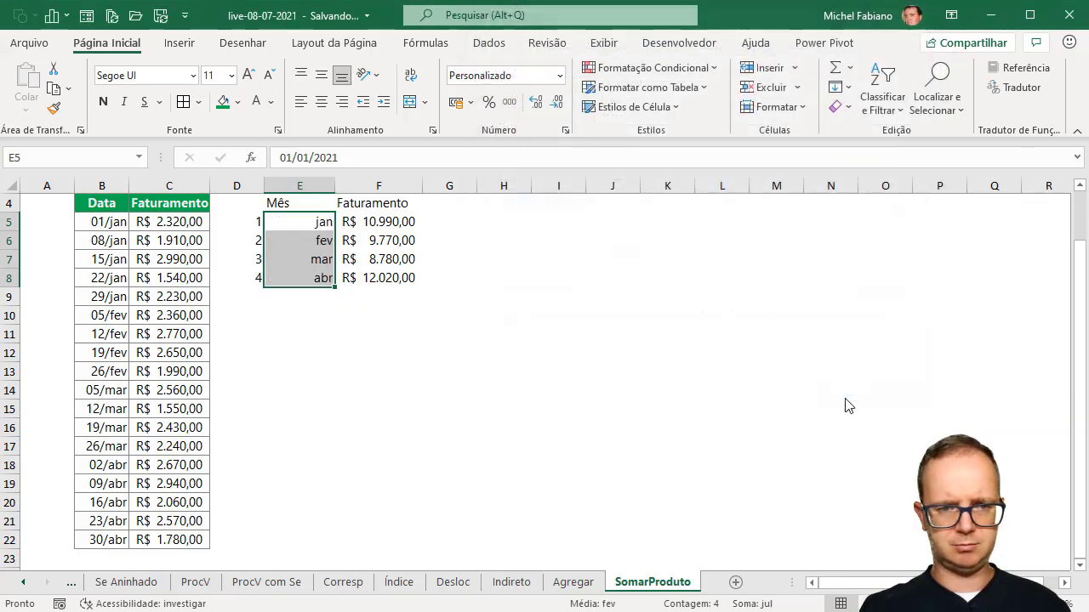
click(392, 222)
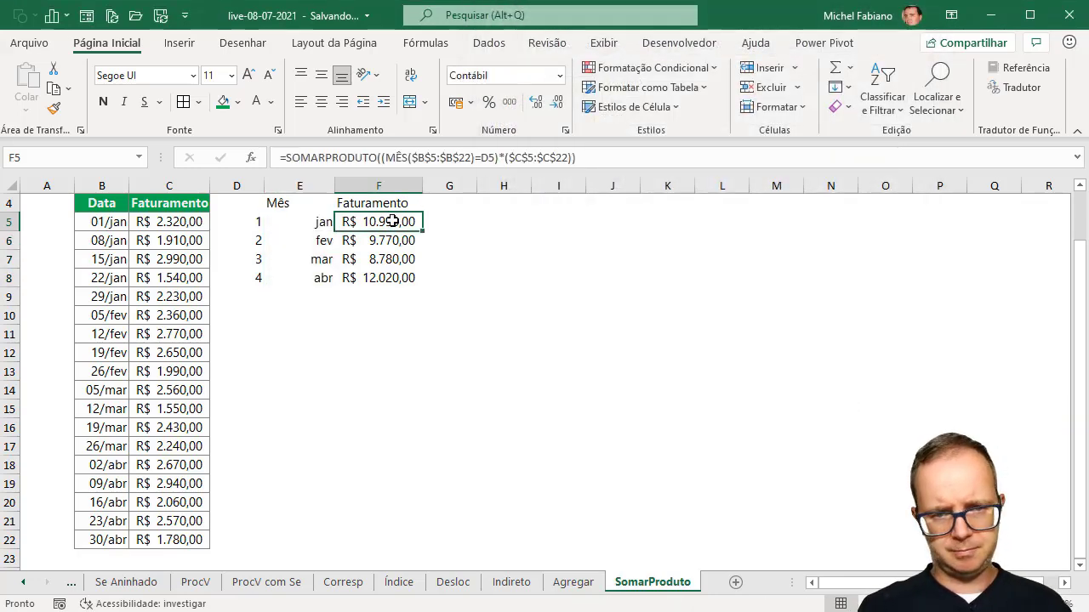
Step: Edit the F5 revenue formula to replace D5 with MÊS(E5)
double_click(392, 221)
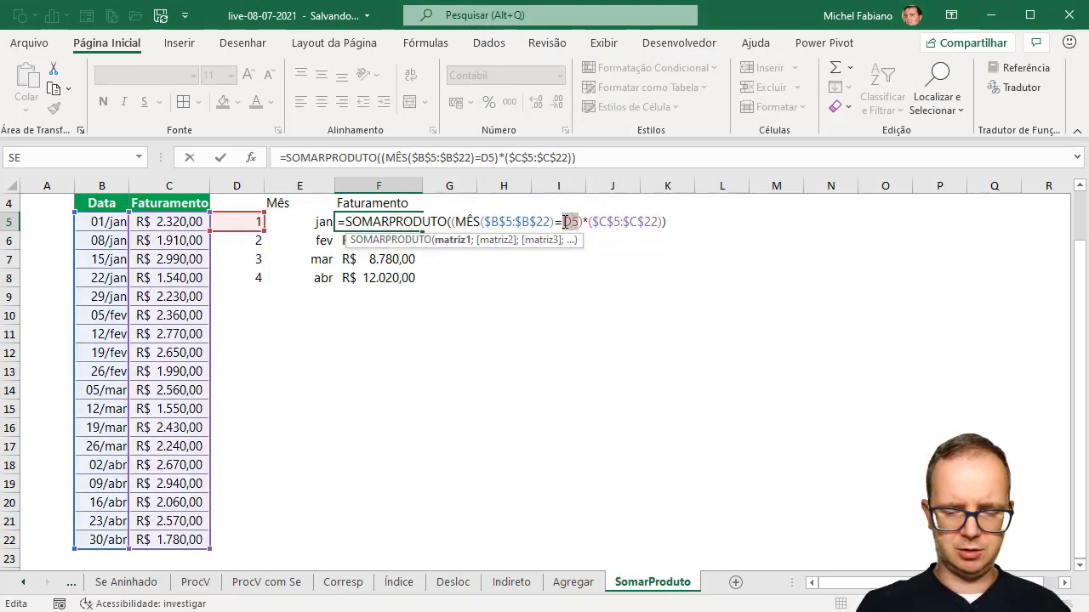
key(BackSpace)
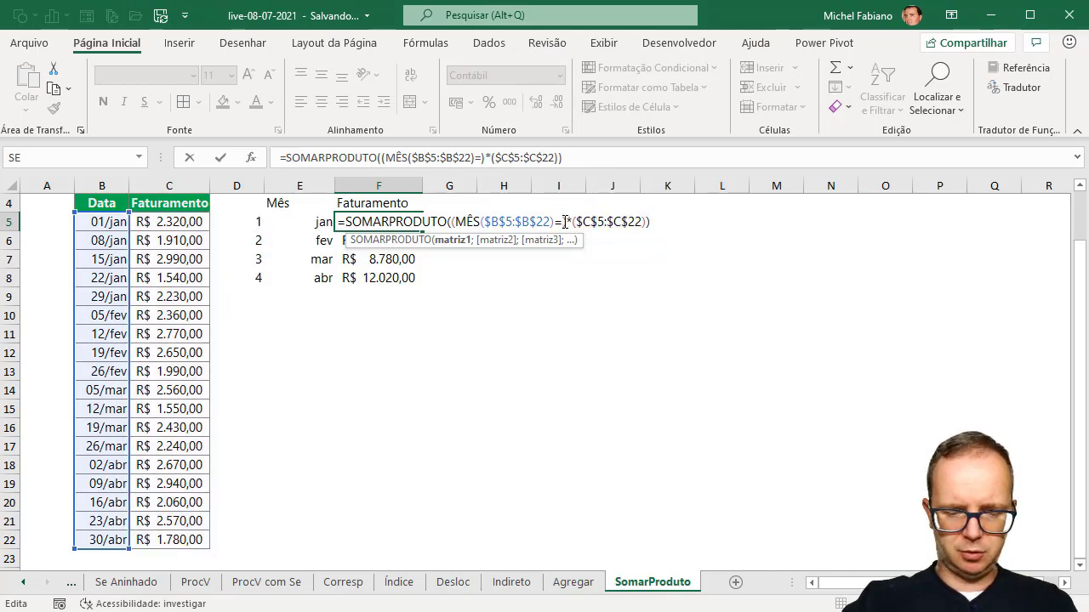
text(mês)
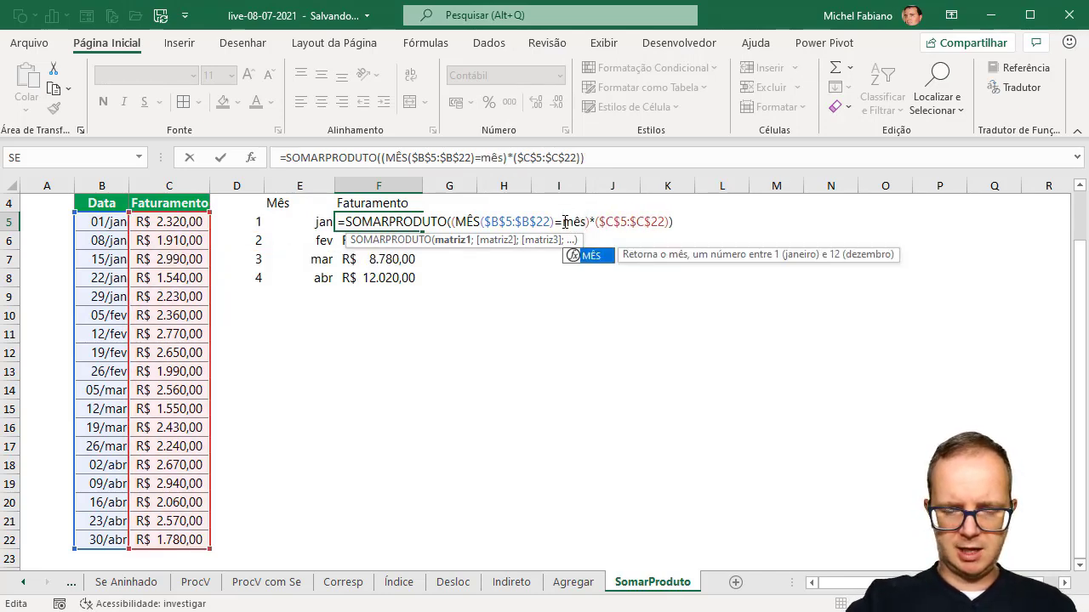
text(()
click(324, 226)
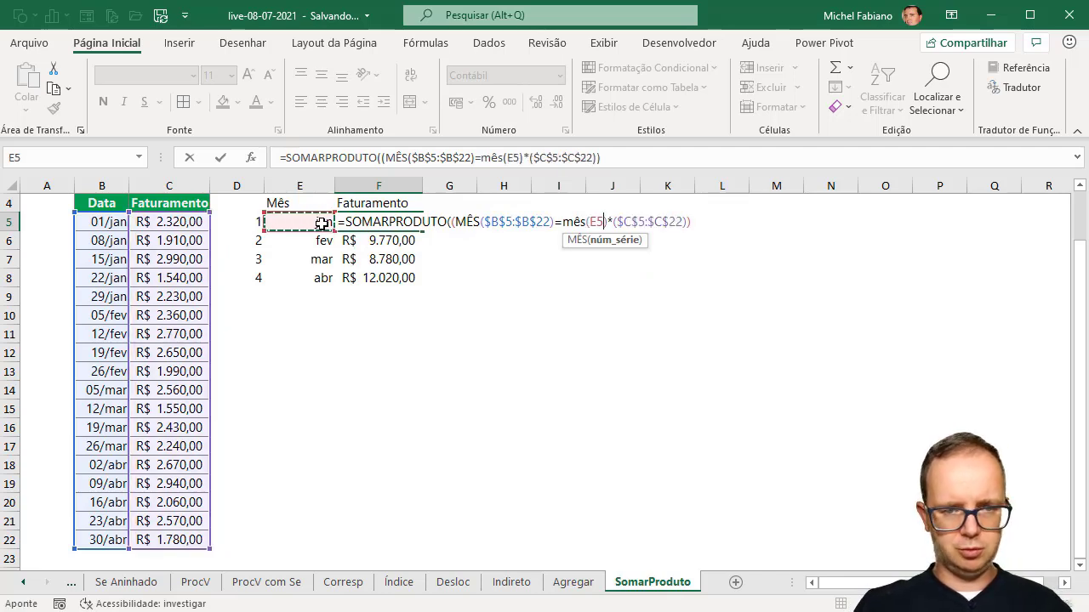
text())
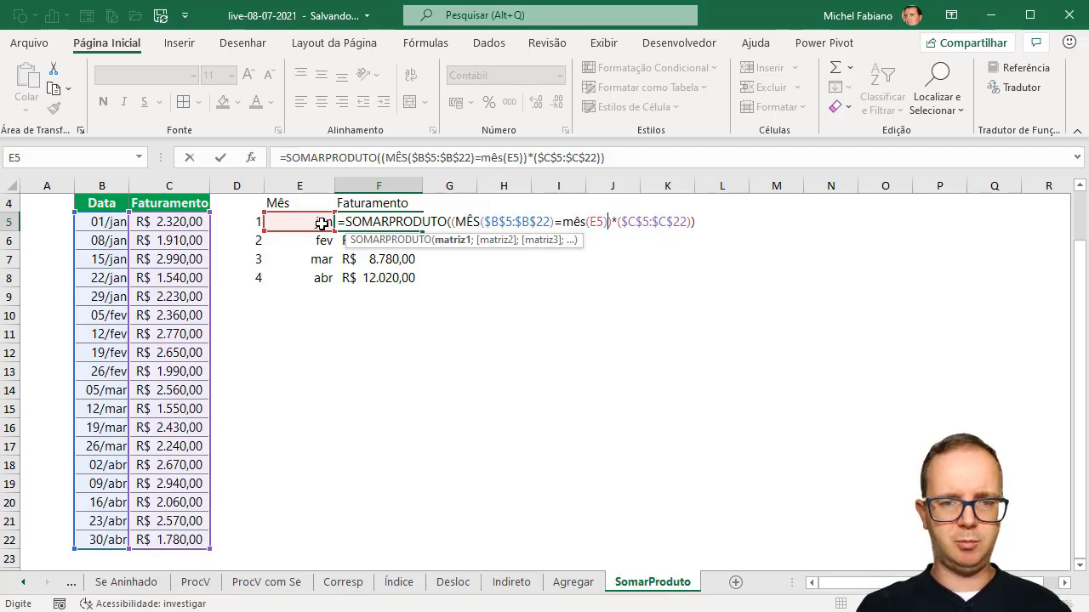
key(Return)
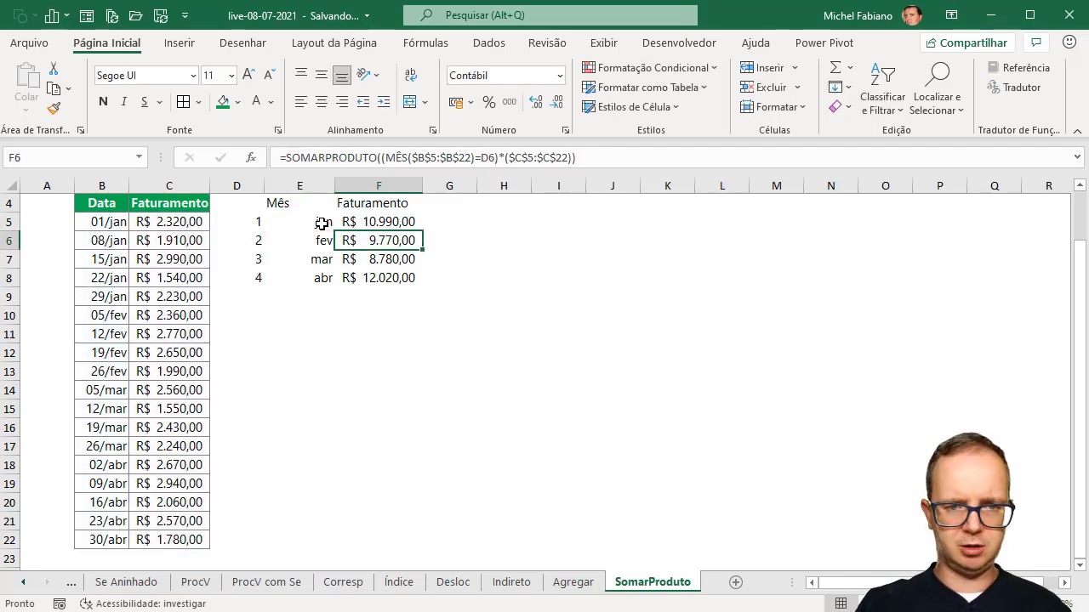
click(410, 223)
Step: Fill the F5 formula down to F8 and clear the helper numbers 1–4 from D5:D8
double_click(423, 230)
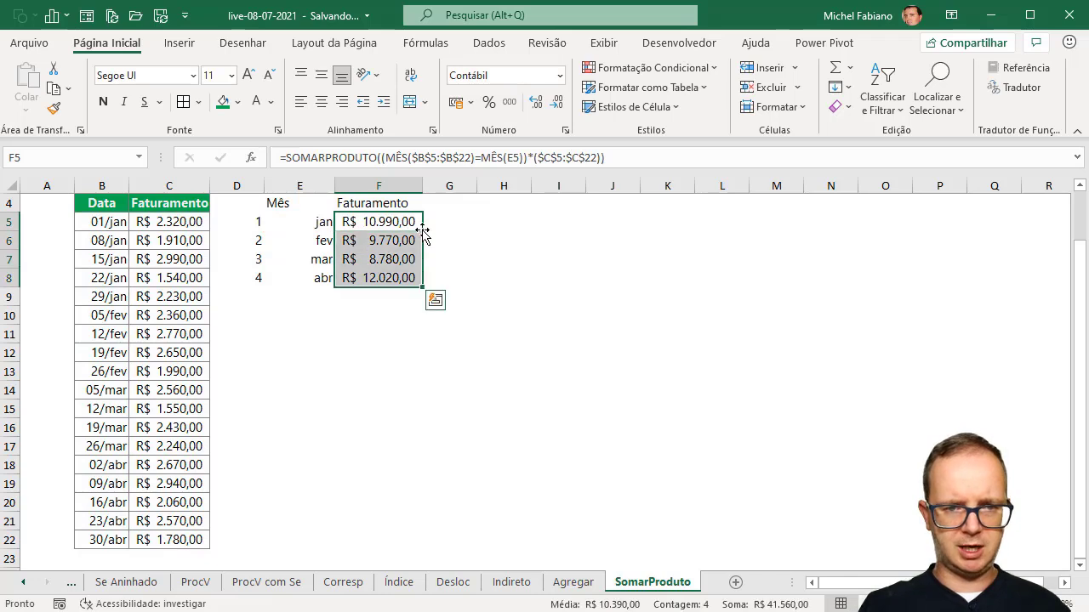
click(257, 222)
drag(253, 241, 247, 271)
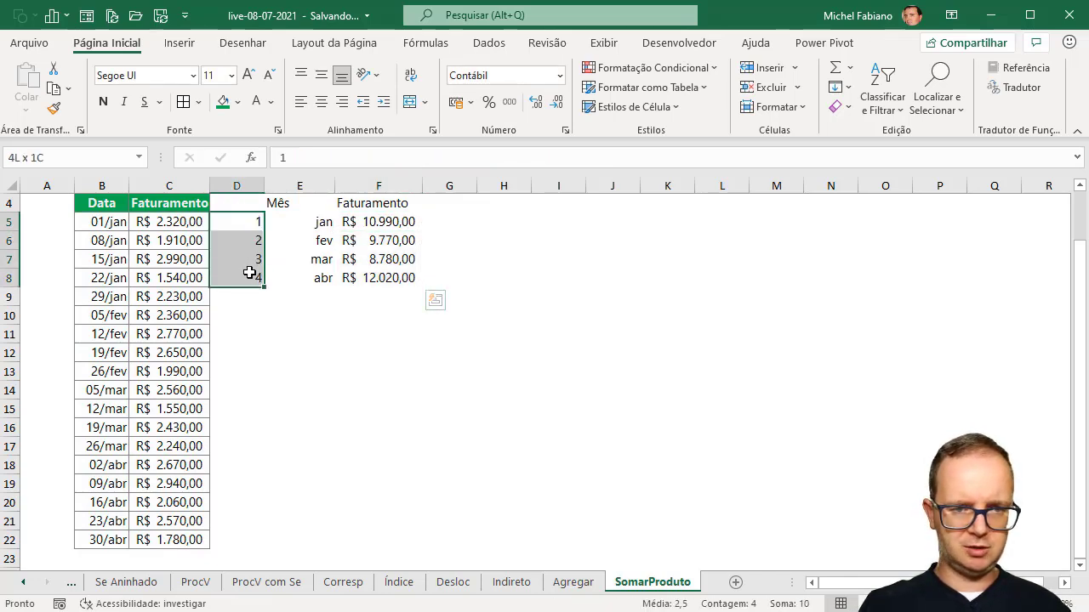
key(Delete)
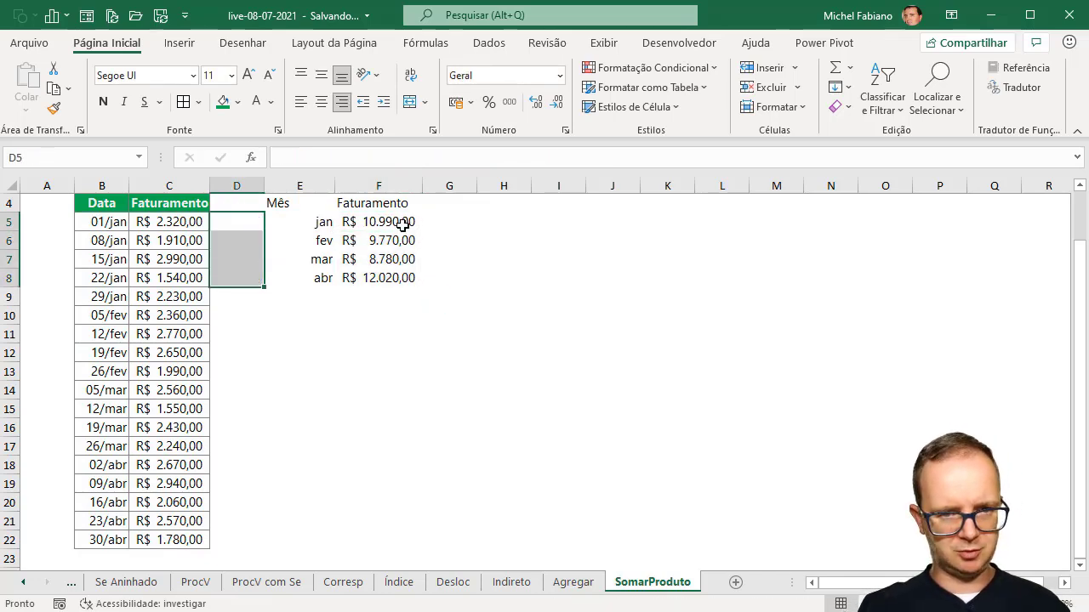
Step: Center the month names jan–abr and the Mês and Faturamento headers
drag(309, 222, 316, 276)
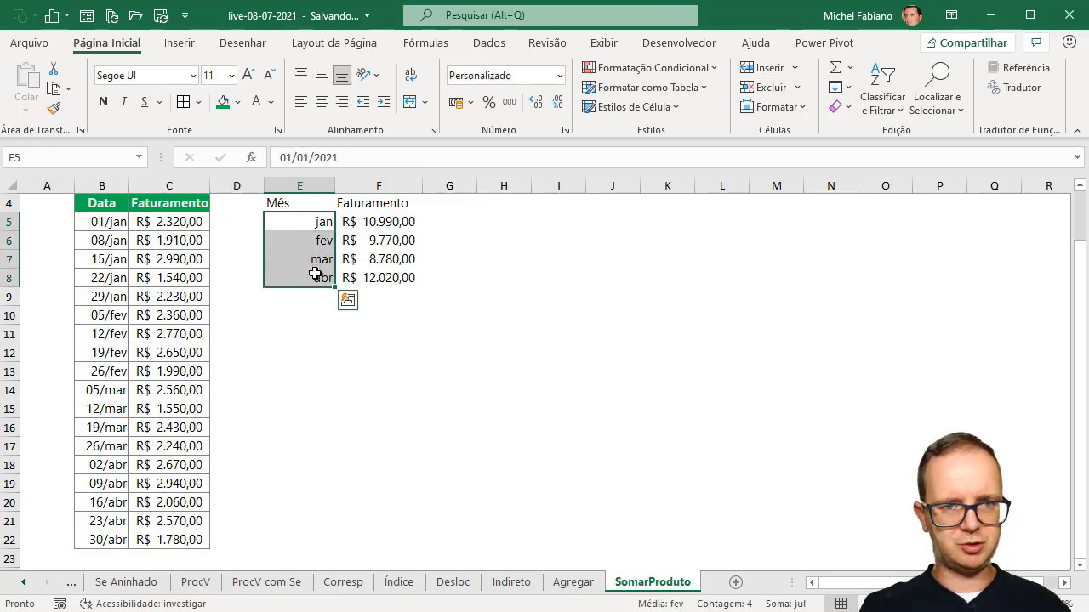
click(320, 102)
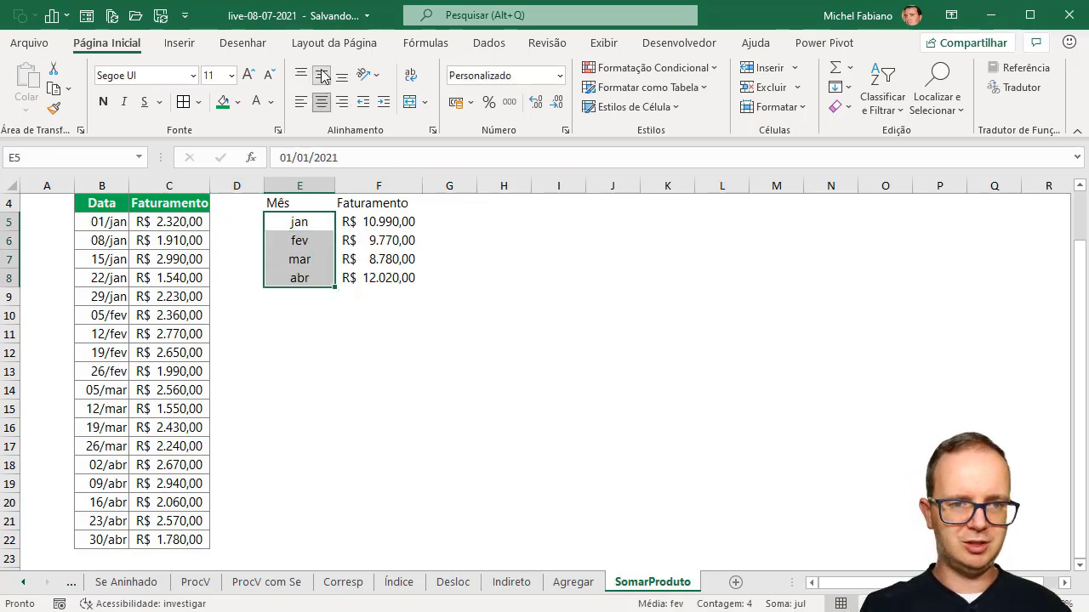
drag(292, 204, 372, 203)
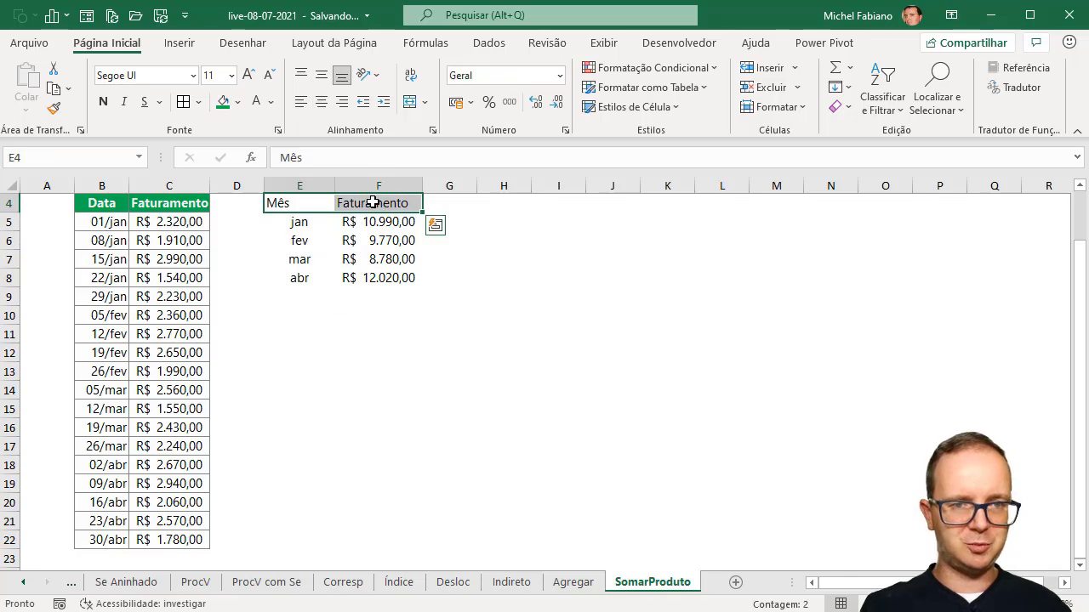
click(319, 101)
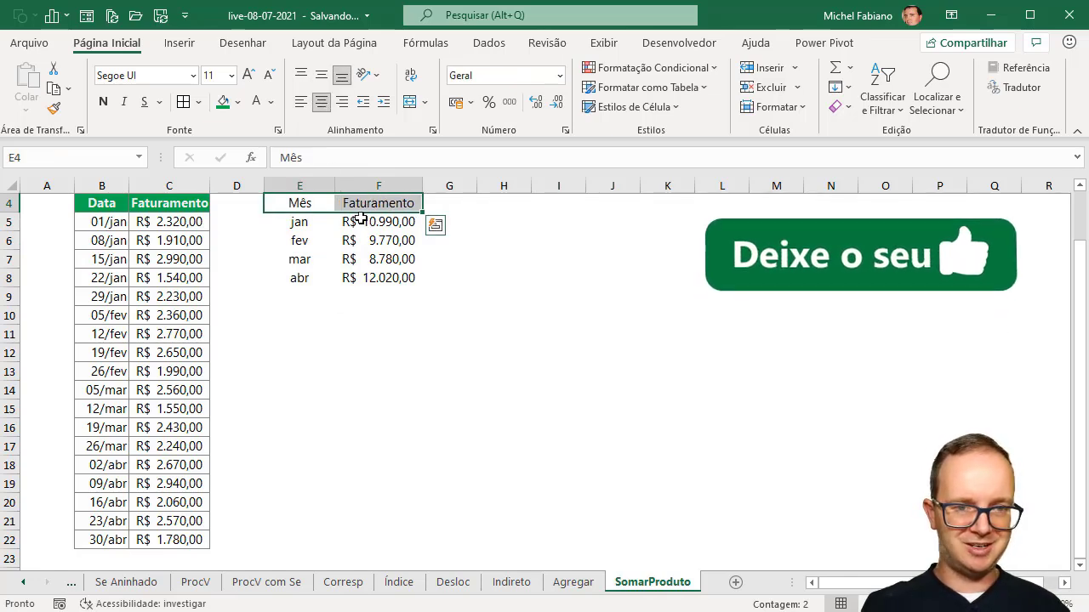
Step: Make the Mês and Faturamento headers bold with green fill and white text
key(ctrl+n)
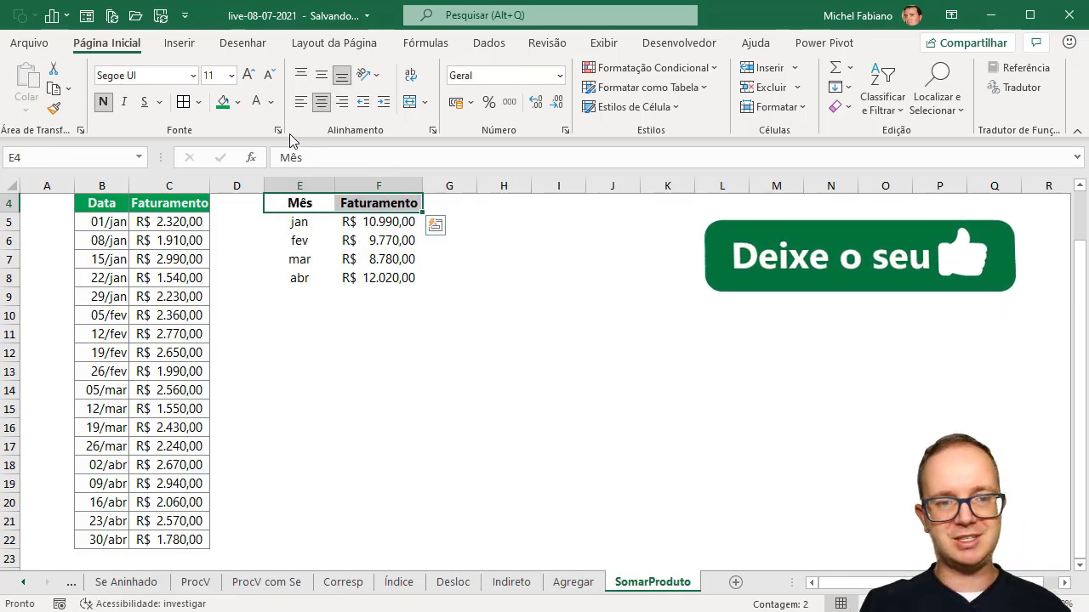
click(223, 101)
click(256, 101)
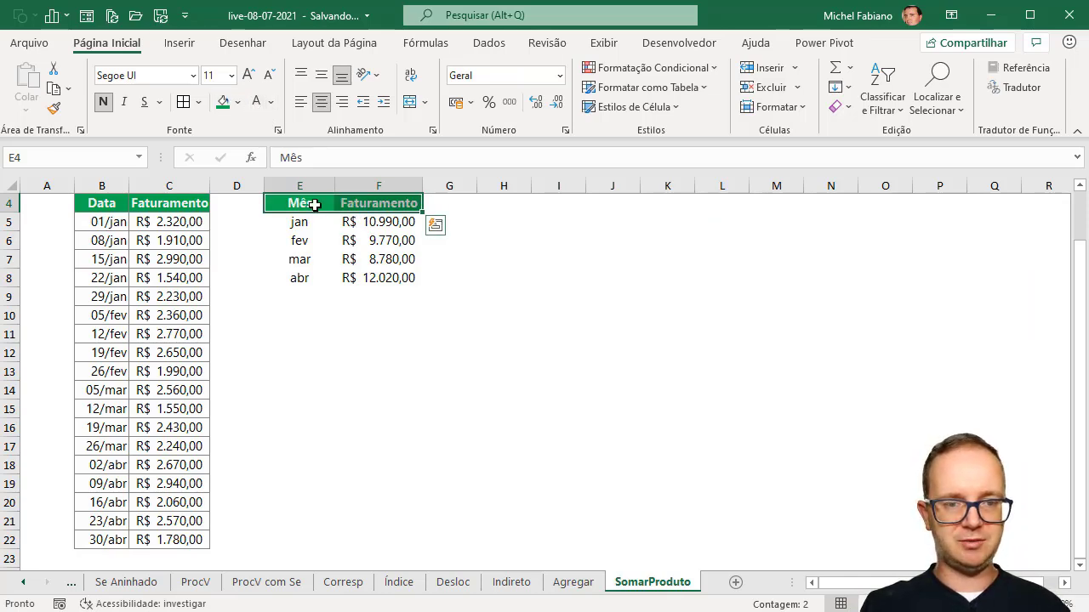
Step: Apply All Borders to every cell of the table E4:F8
drag(314, 205, 364, 271)
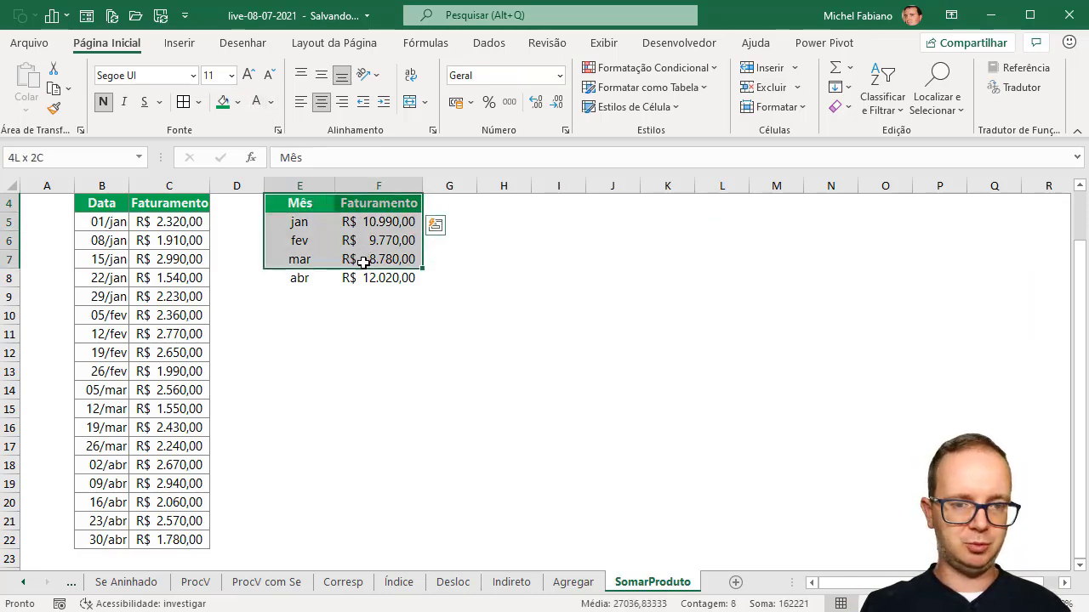
click(183, 101)
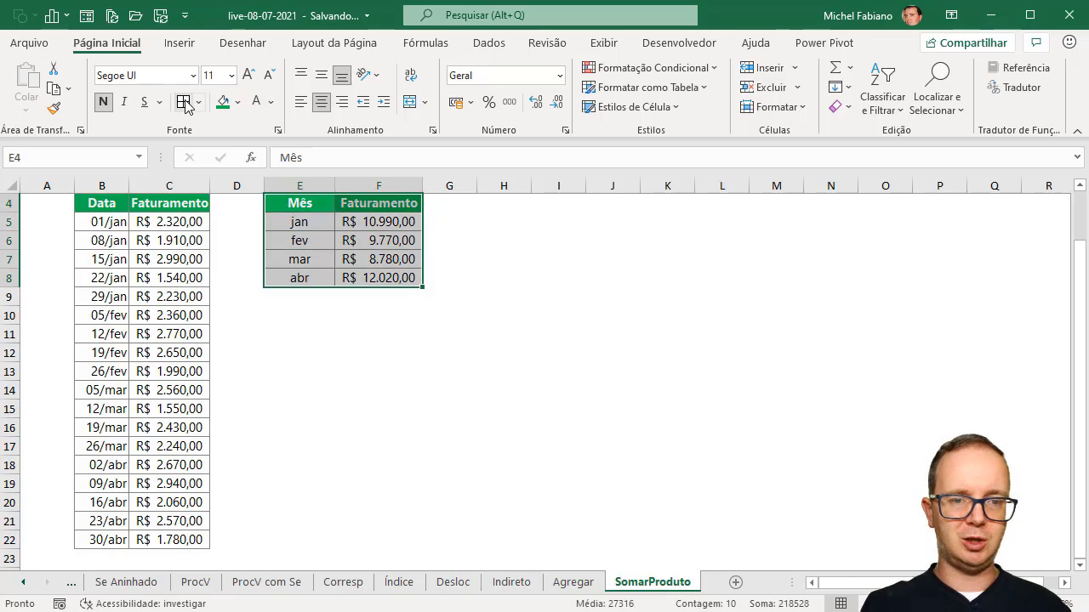
click(579, 300)
drag(1078, 230, 1076, 216)
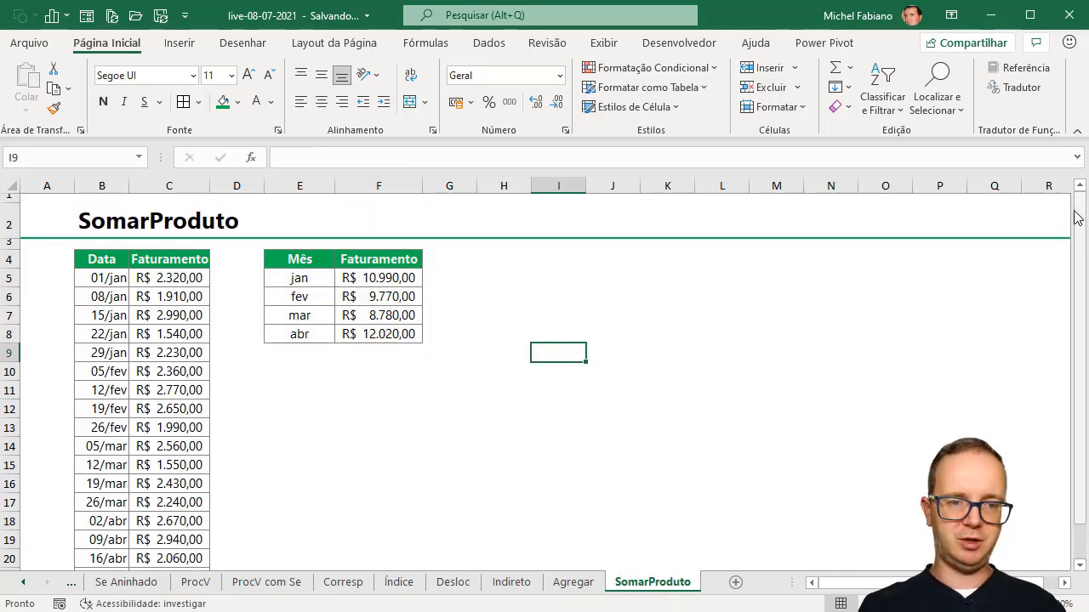
click(318, 280)
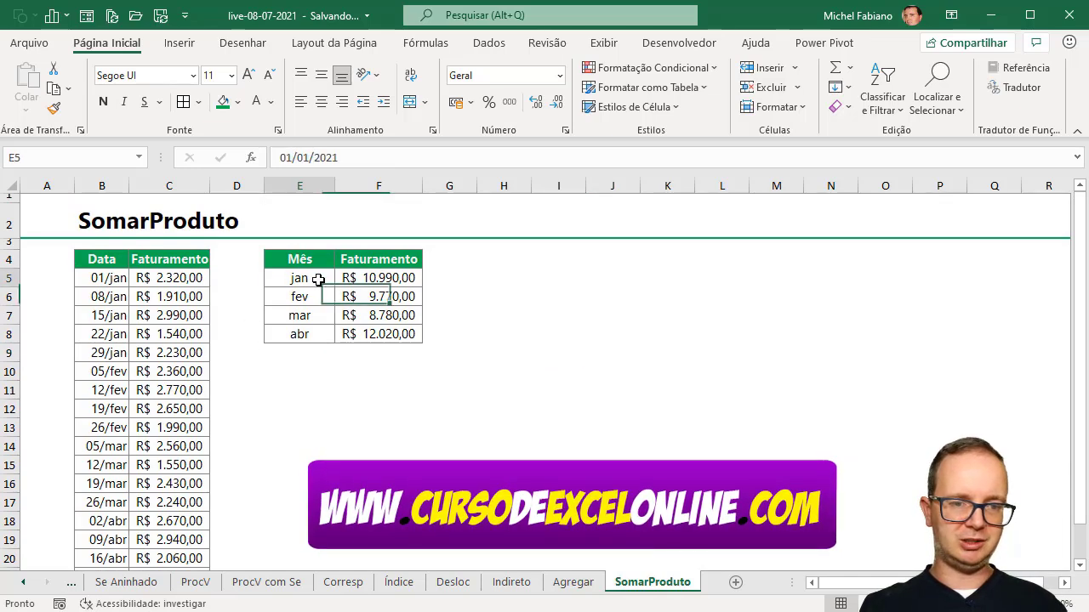
drag(318, 280, 311, 338)
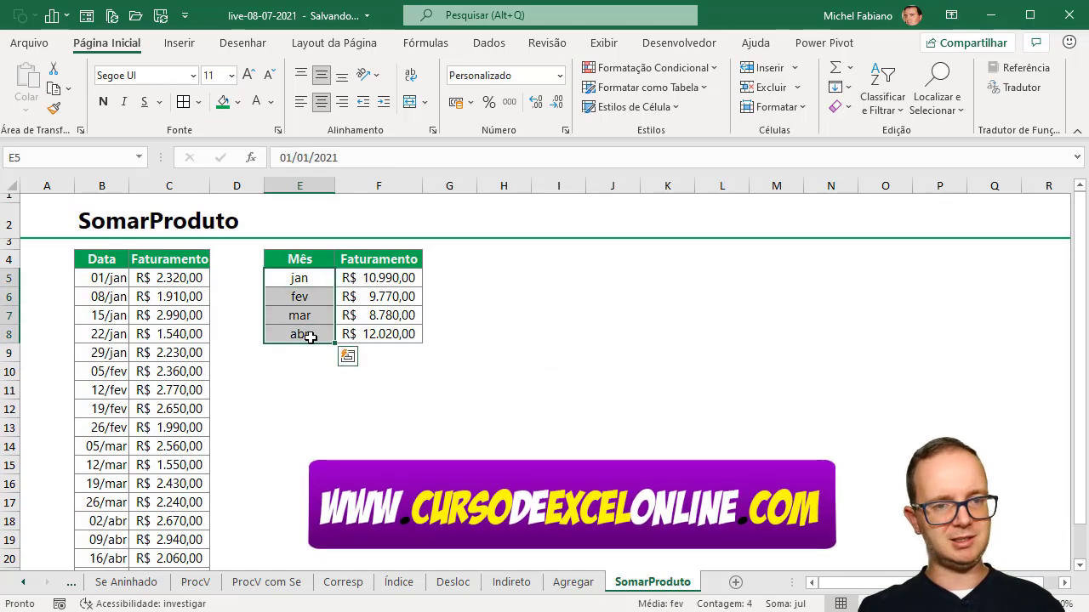
click(303, 277)
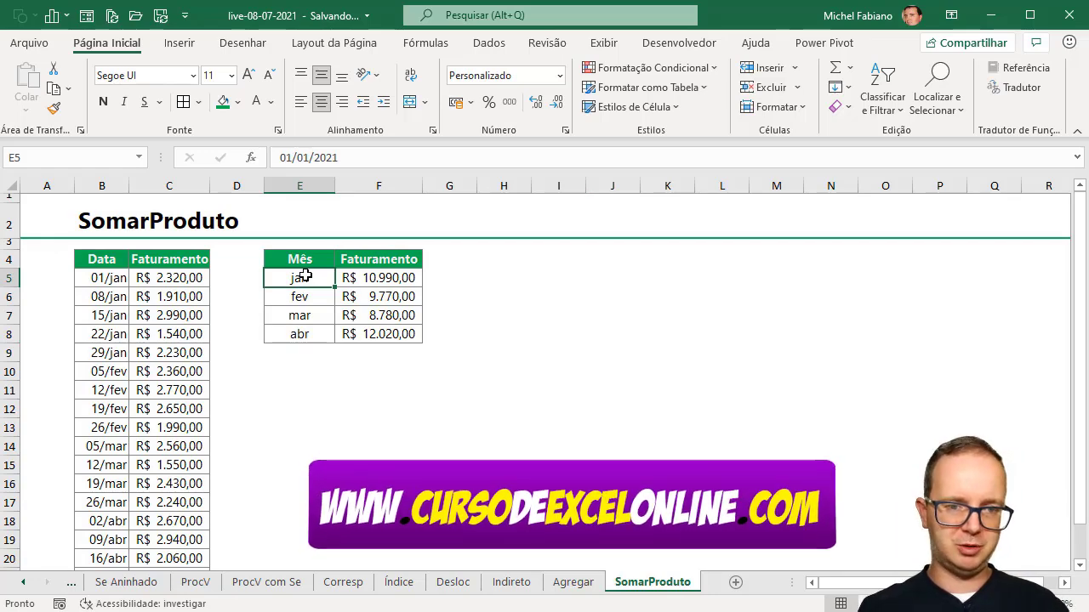
double_click(362, 277)
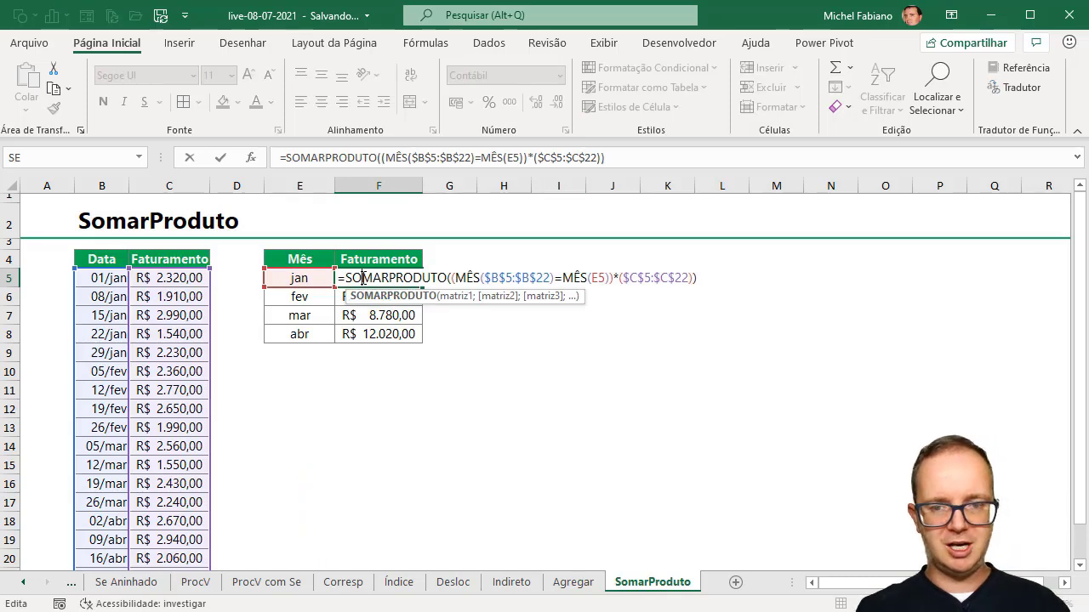